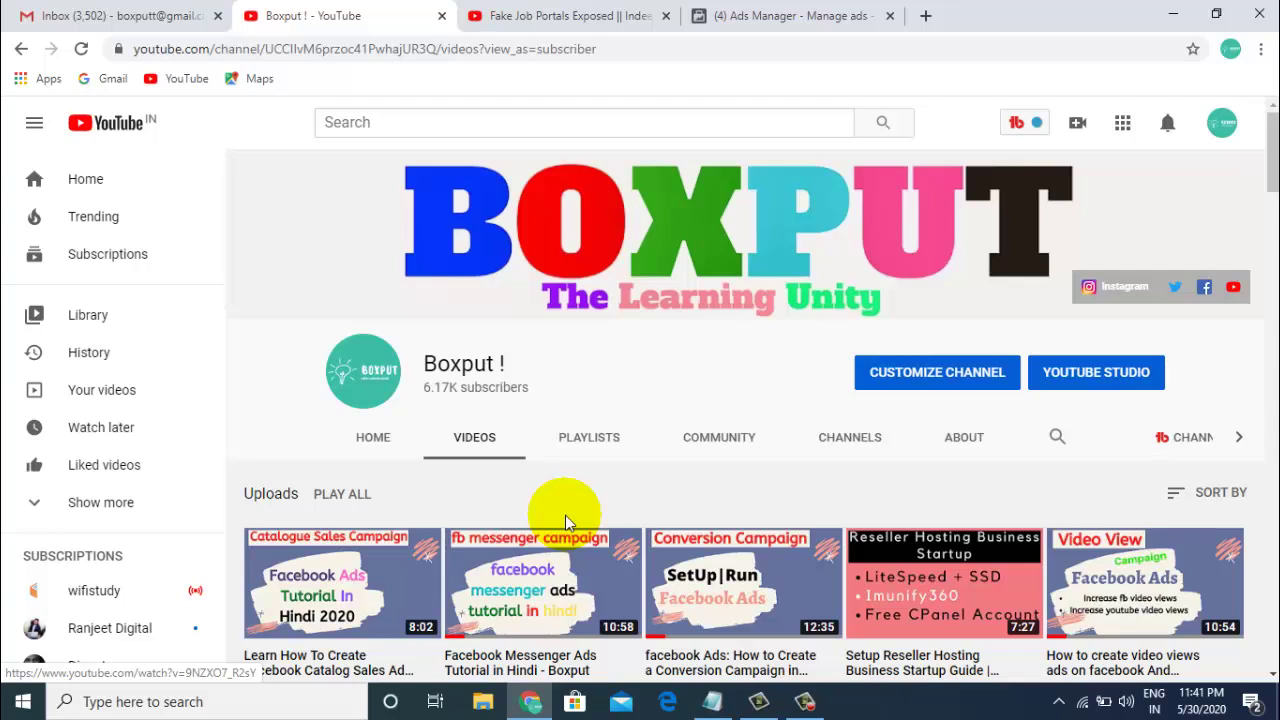
Browse the created playlists on the Boxput ! YouTube channel
left_click(580, 441)
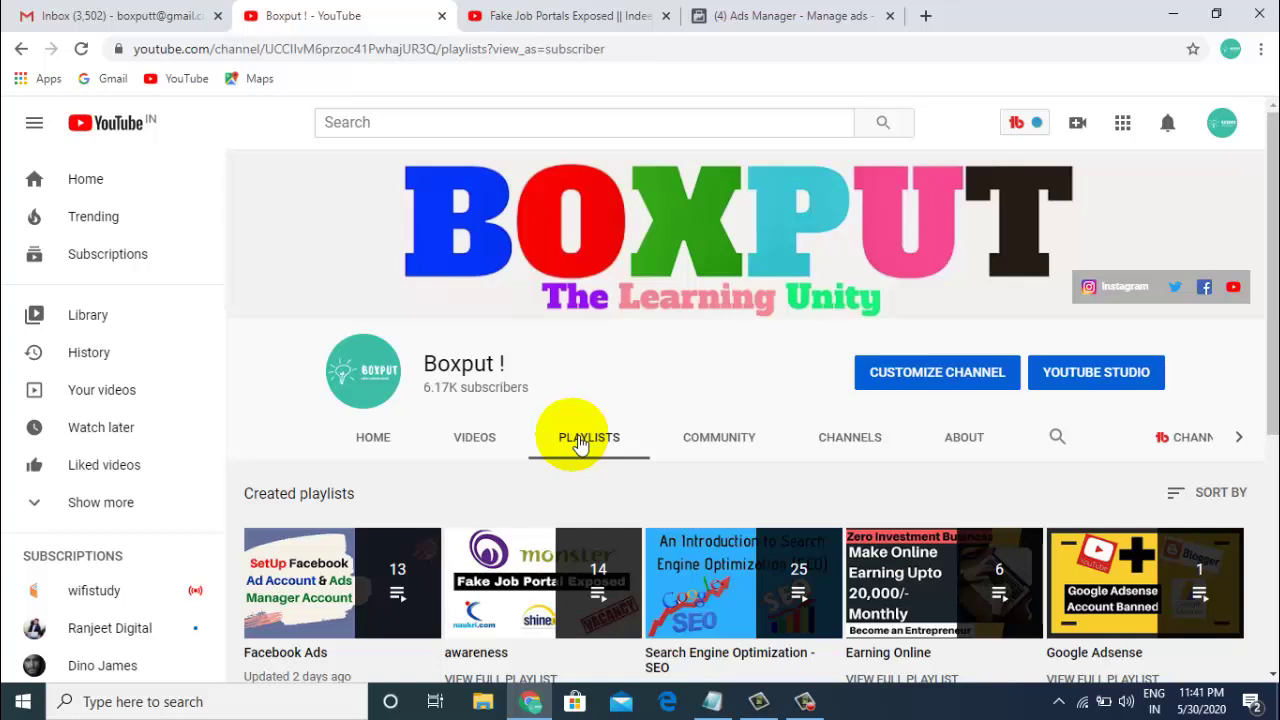
left_click_drag(1273, 243, 1273, 329)
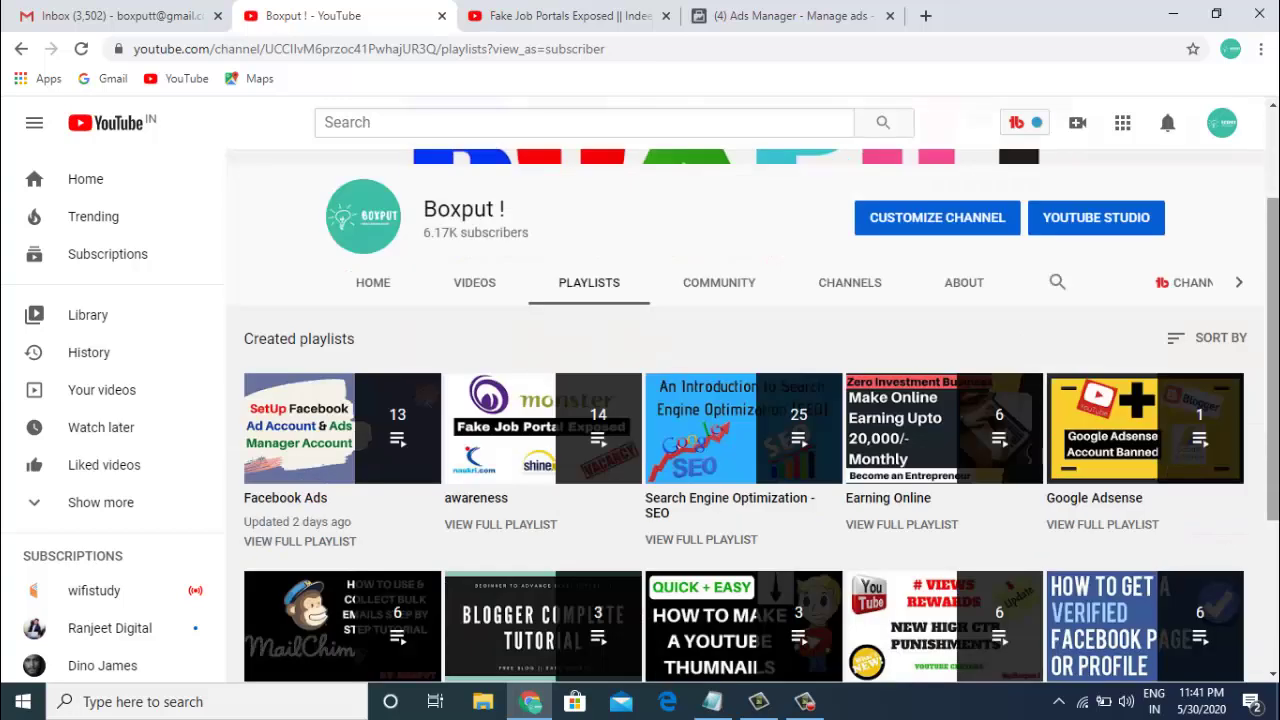
scroll(214, 243, "down", 3)
scroll(295, 224, "up", 5)
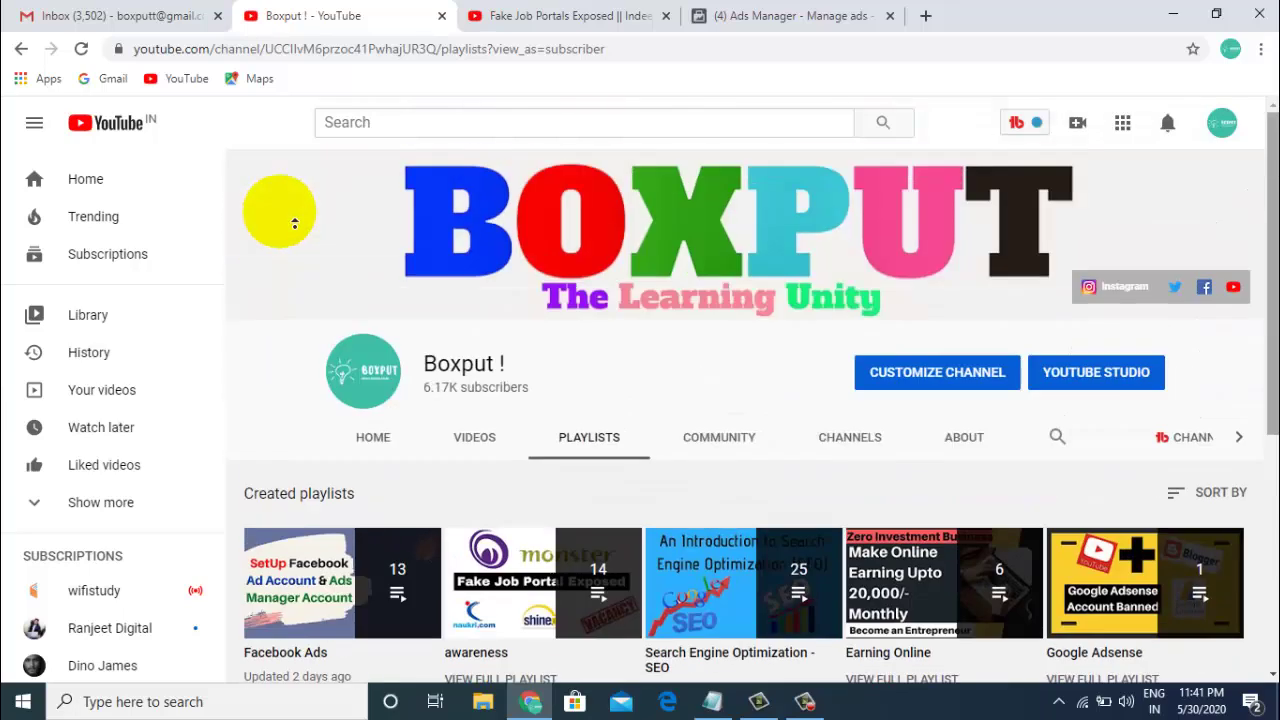
left_click_drag(1273, 280, 1273, 360)
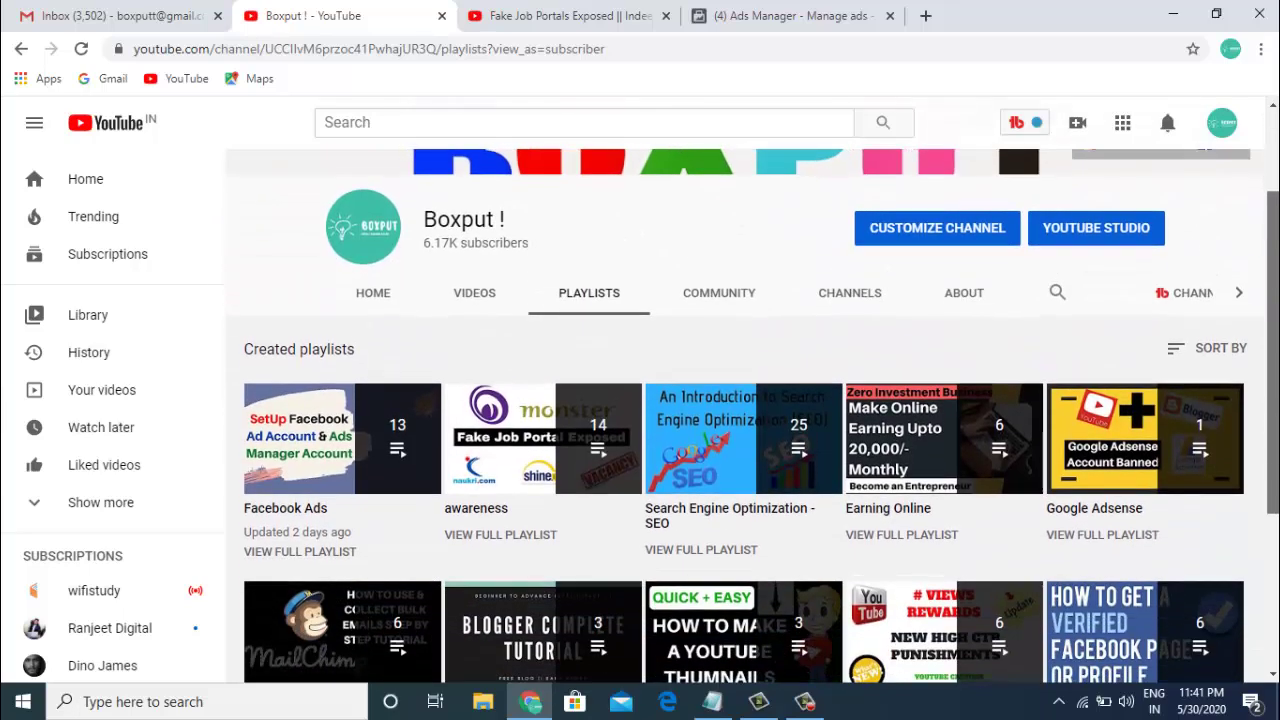
View the video list of the Facebook Ads playlist with playback paused, and return to the channel's playlists
left_click(320, 445)
left_click(157, 553)
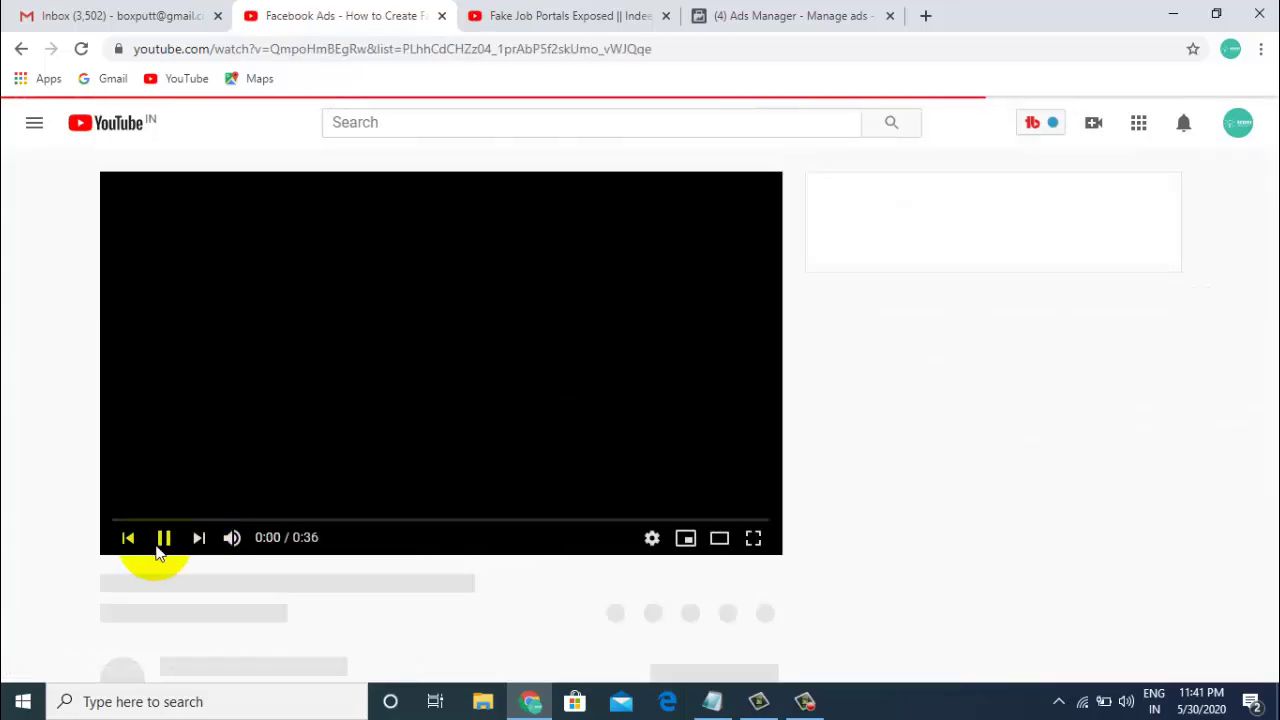
left_click(157, 540)
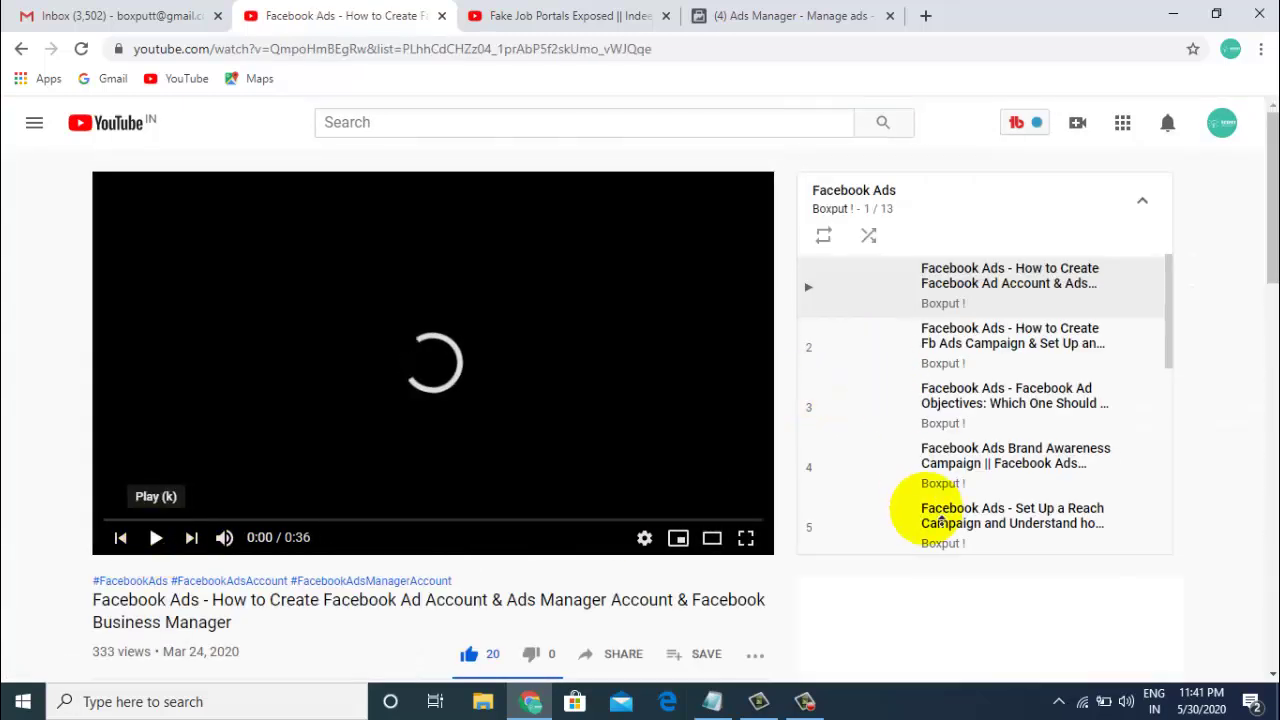
left_click(21, 48)
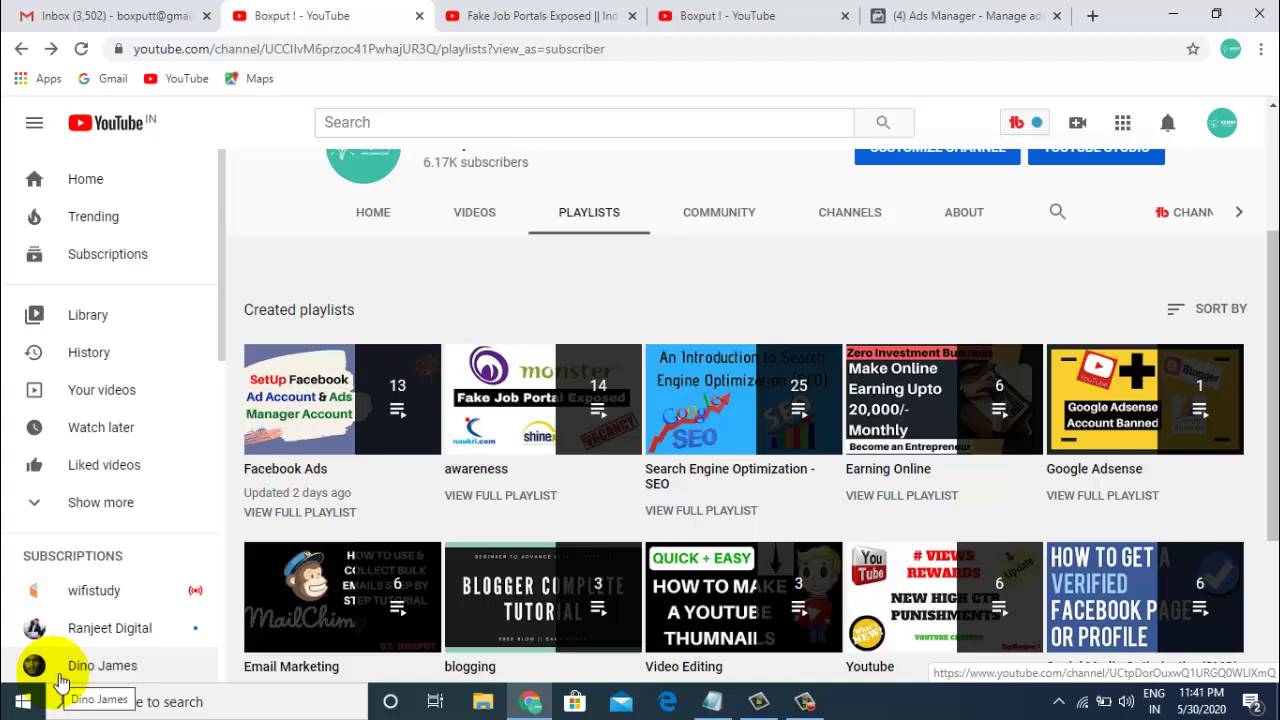
Switch to Facebook Ads Manager and open the payment settings of the ad account's billing section
left_click(986, 20)
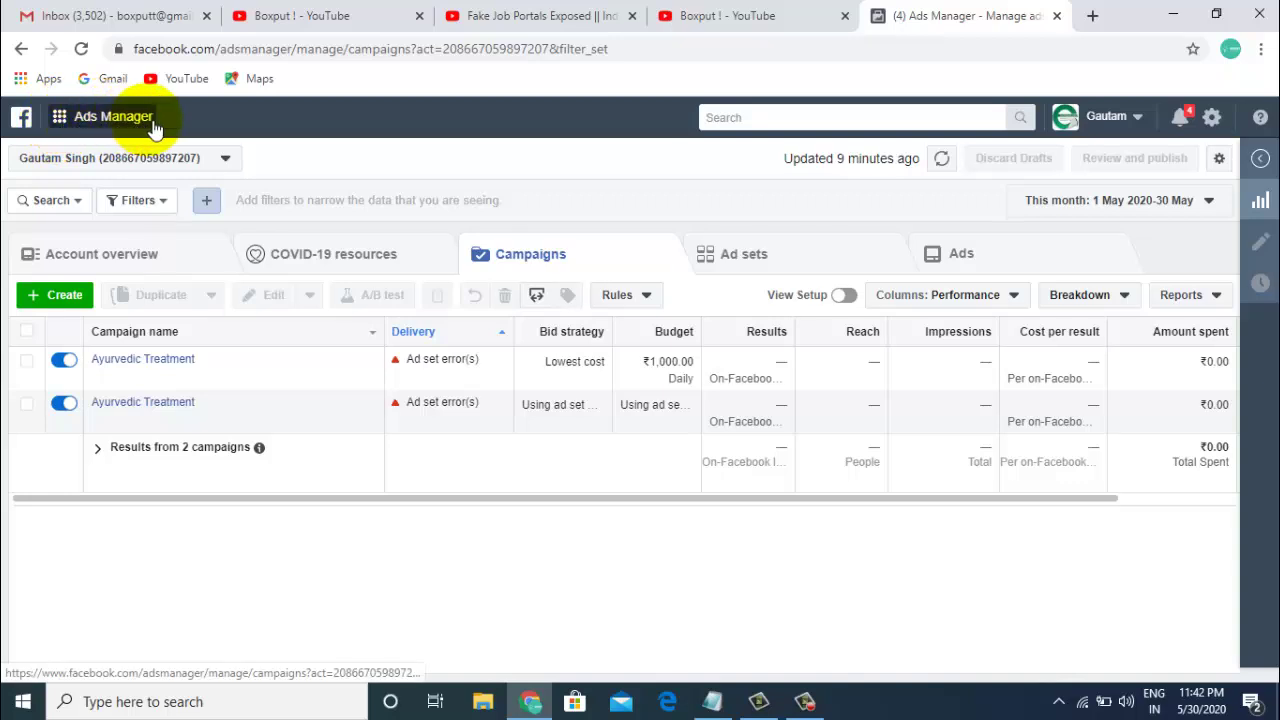
left_click(60, 118)
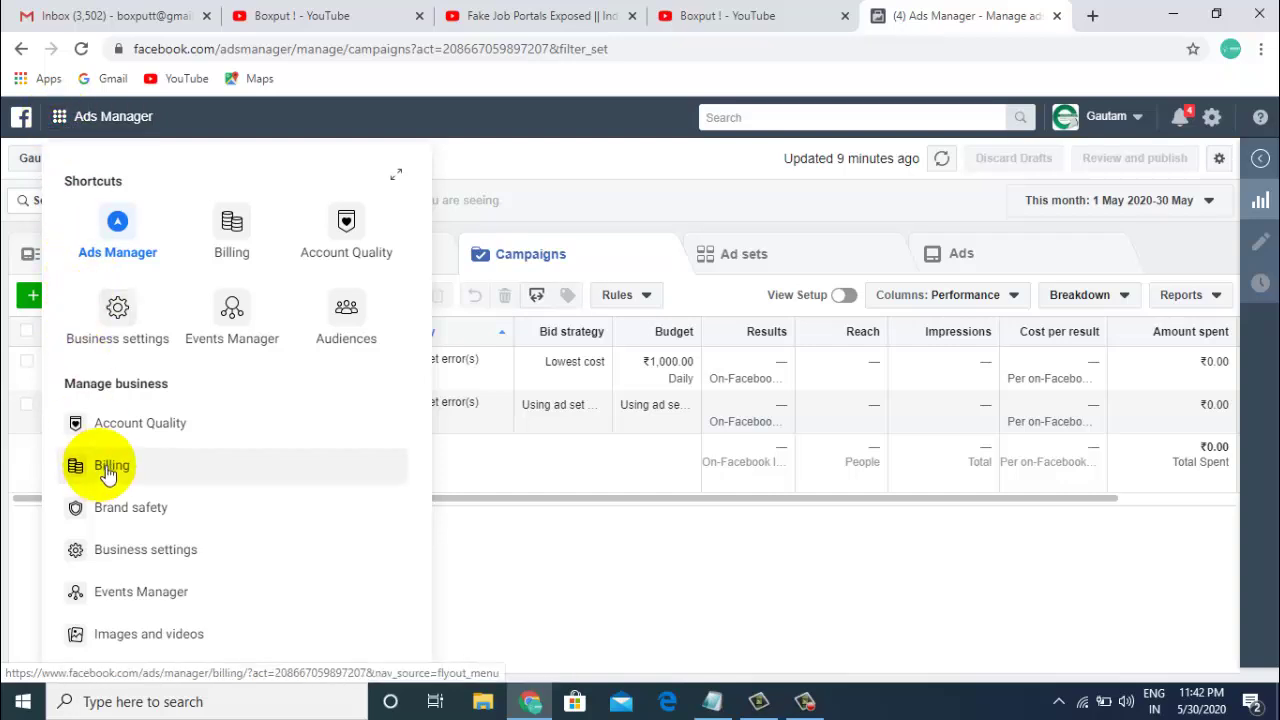
left_click(234, 238)
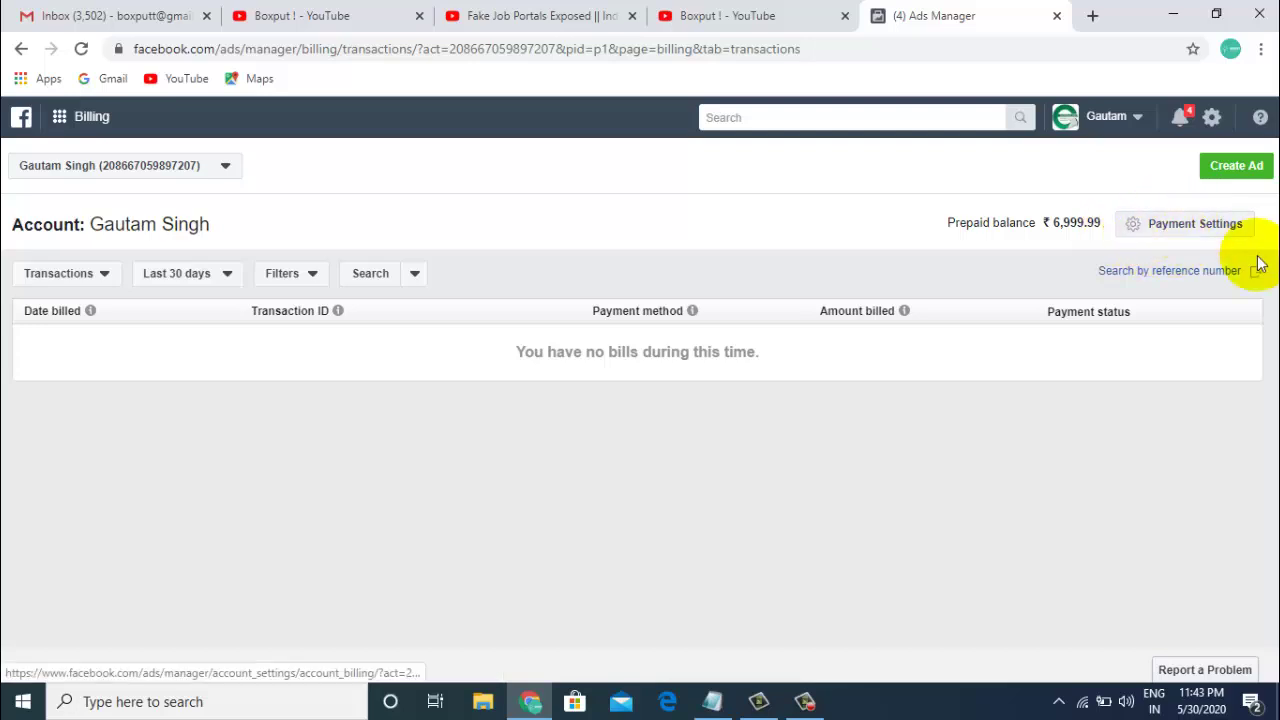
left_click(1175, 232)
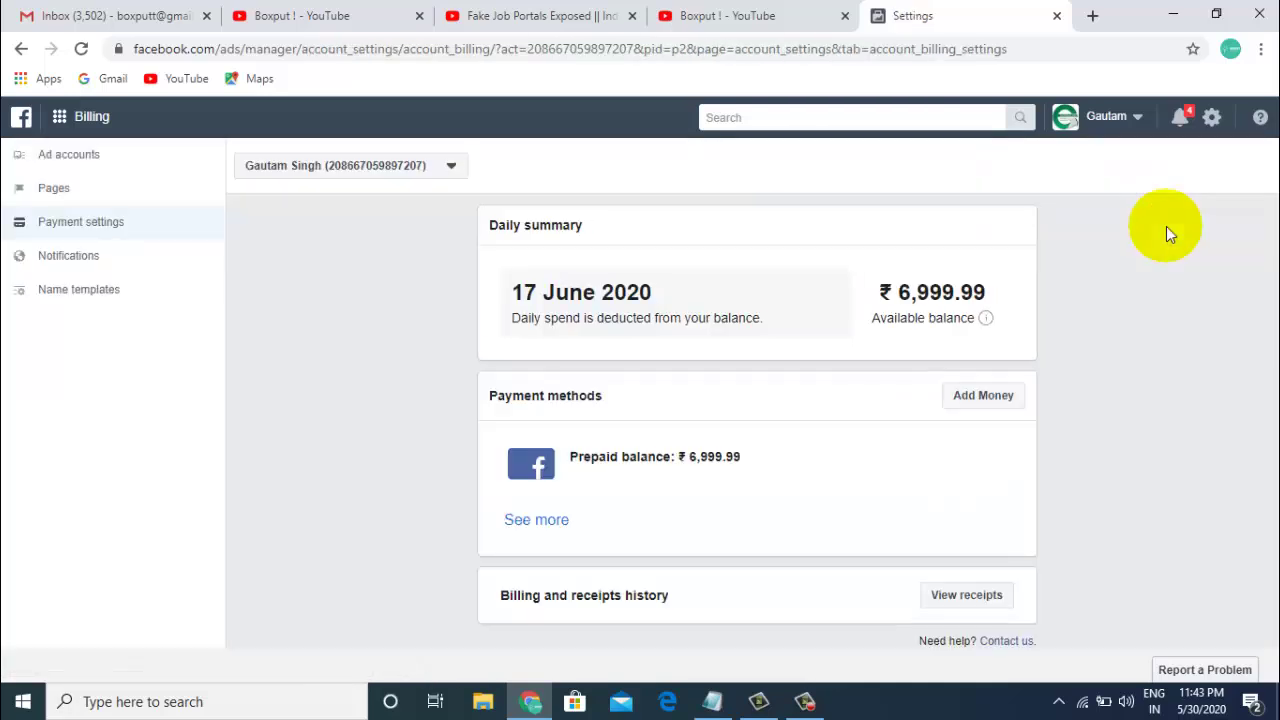
left_click(1226, 290)
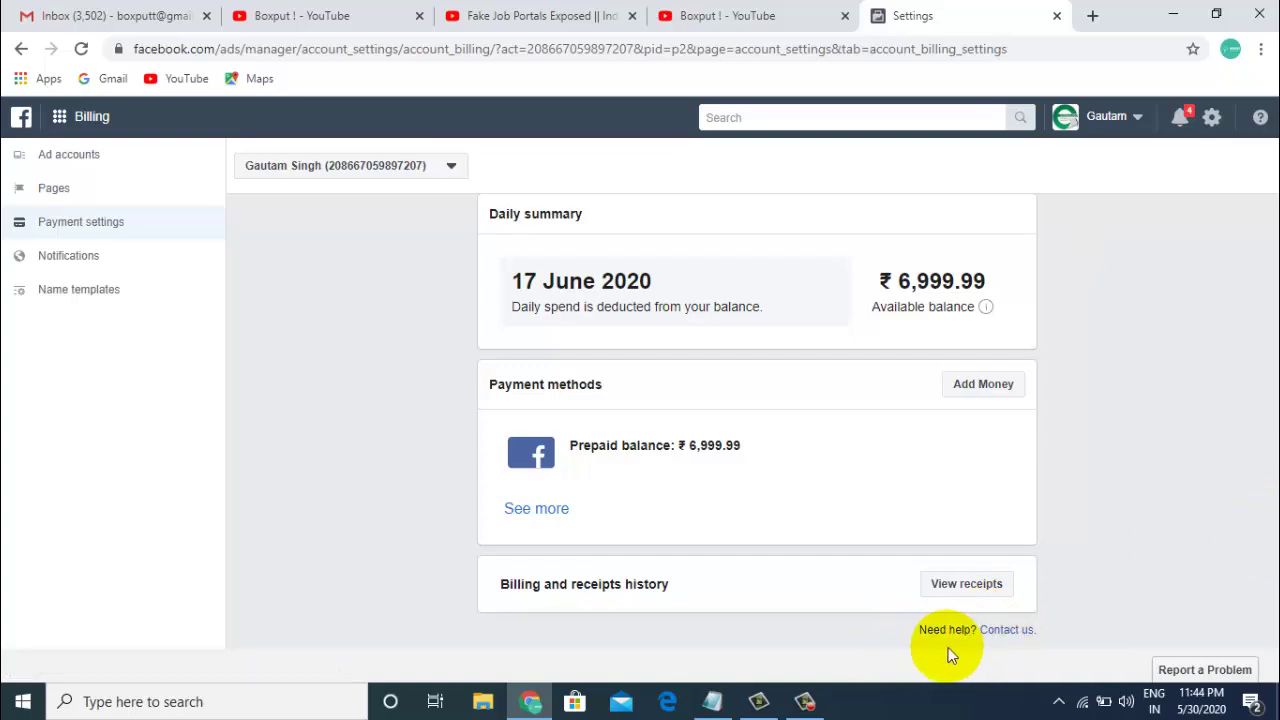
Contact Ads Payments Support from the payment settings and select the ad account on the enquiry form
left_click(1008, 631)
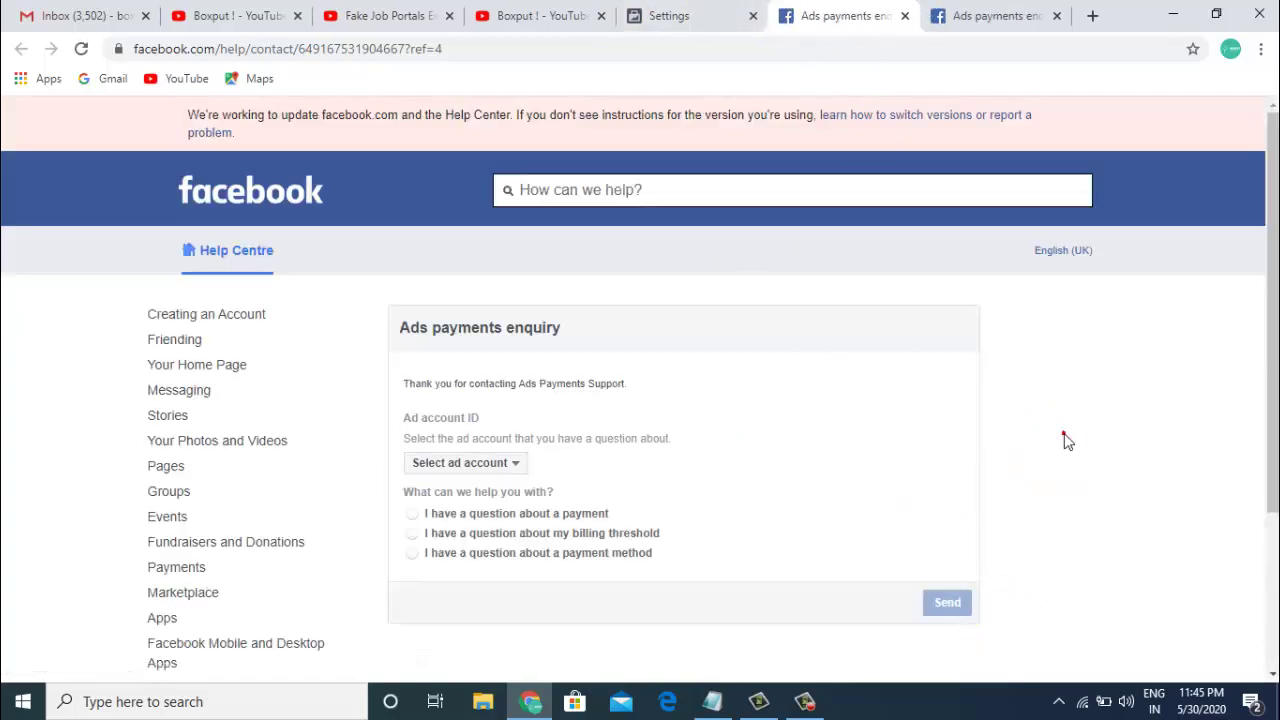
scroll(1066, 440, "down", 2)
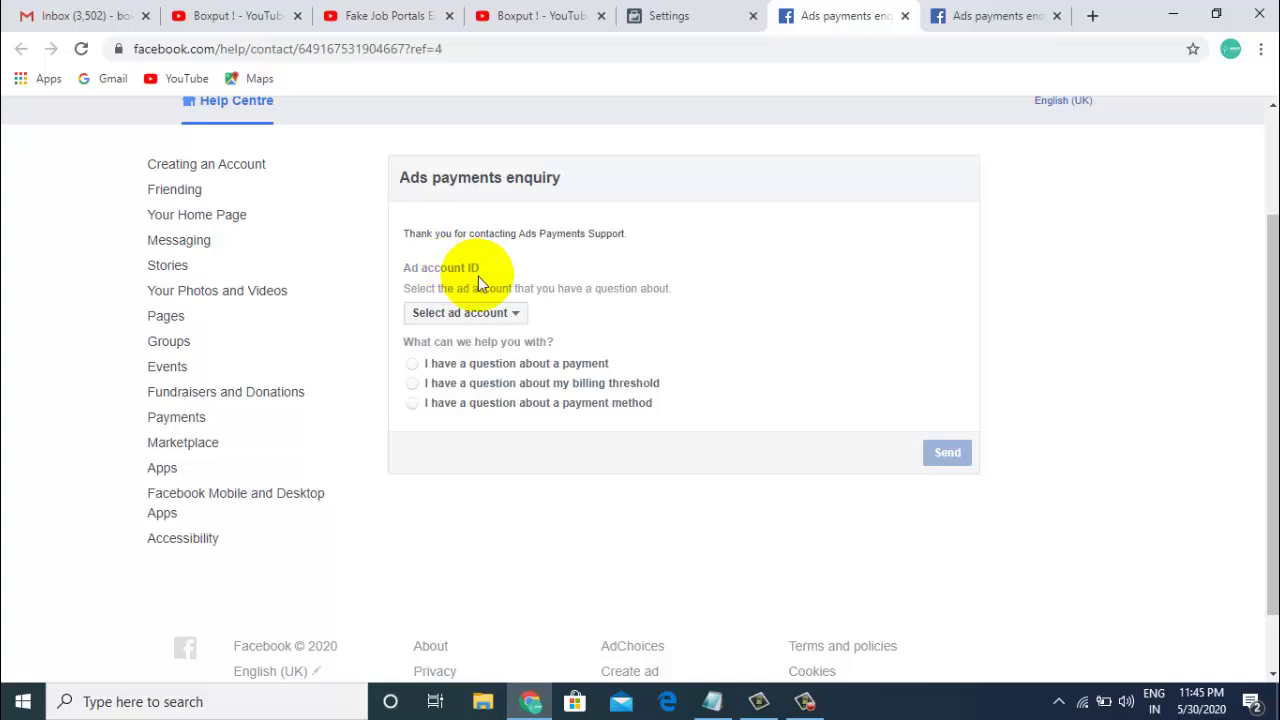
left_click(495, 314)
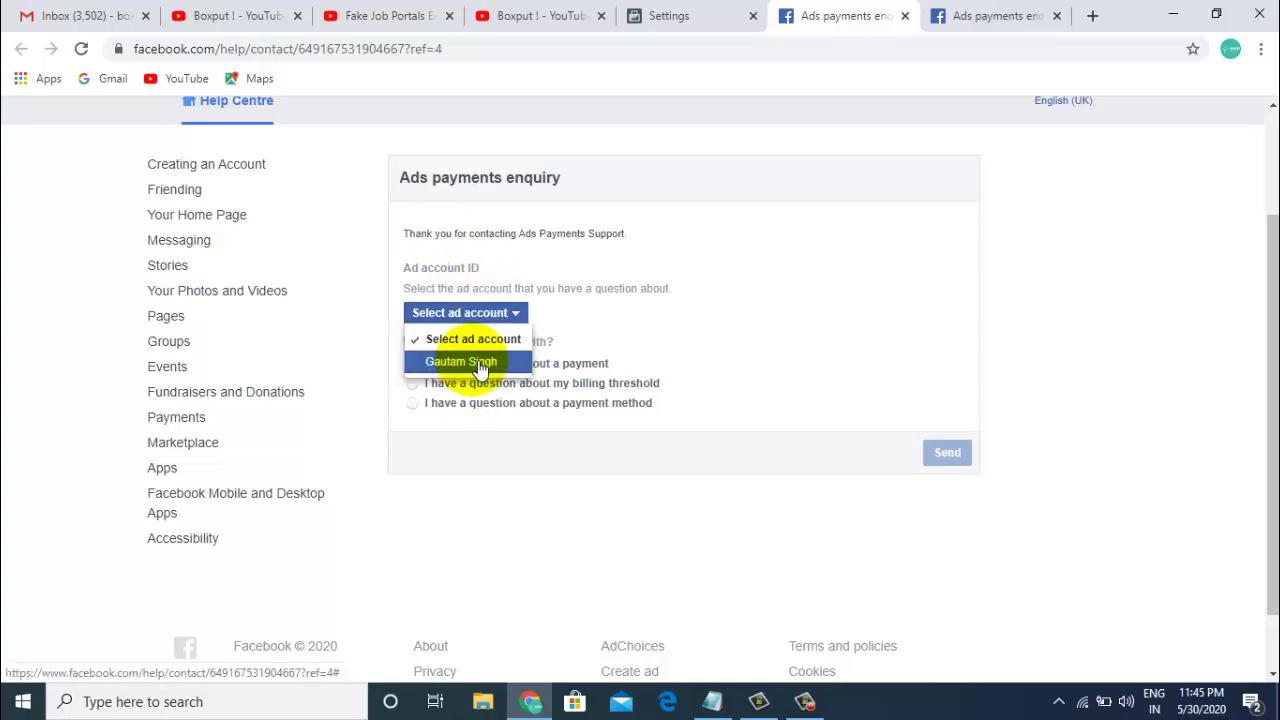
left_click(478, 362)
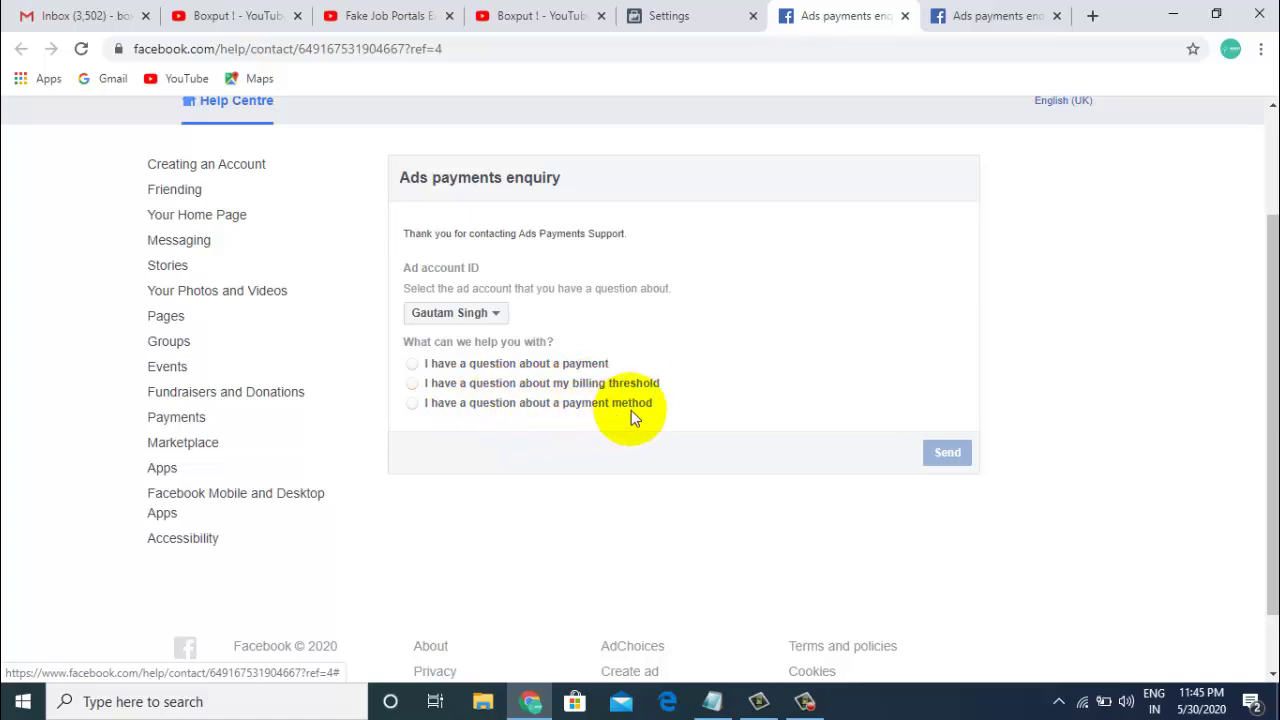
Set the enquiry topic to "I have a question about a payment" and the help option to "Process a refund or clear my outstanding balance"
left_click(410, 368)
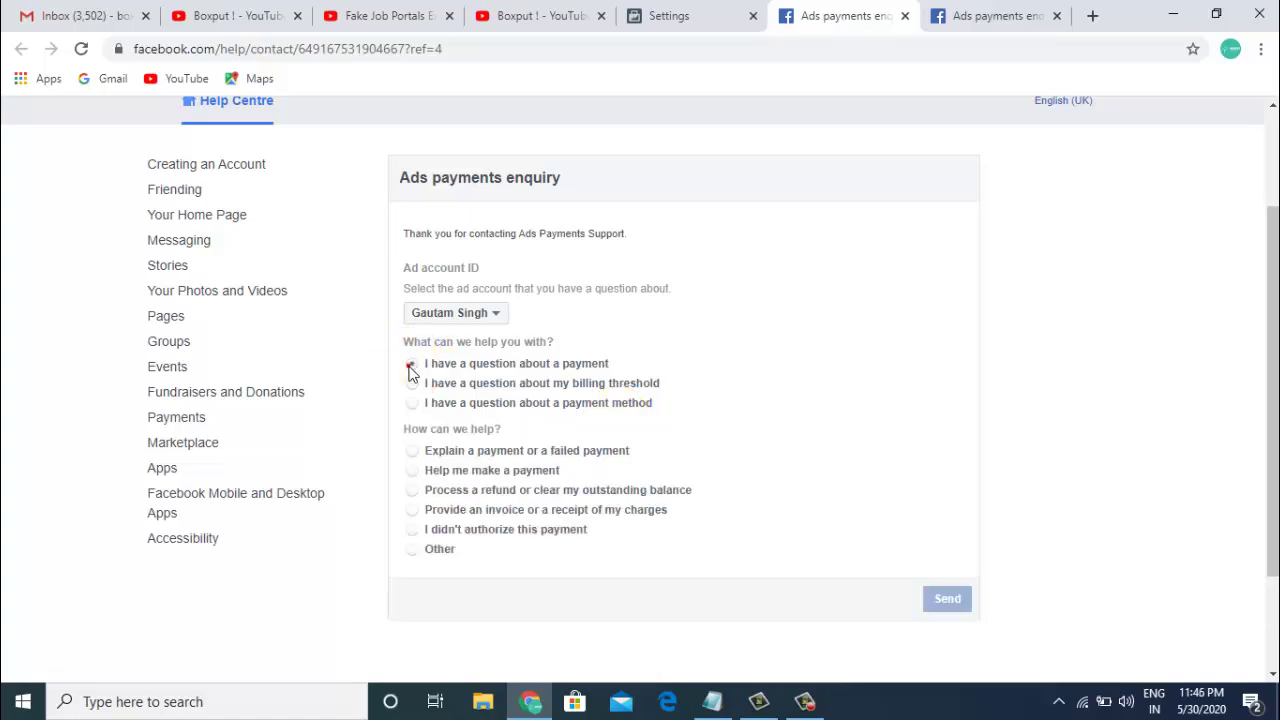
scroll(1260, 414, "down", 1)
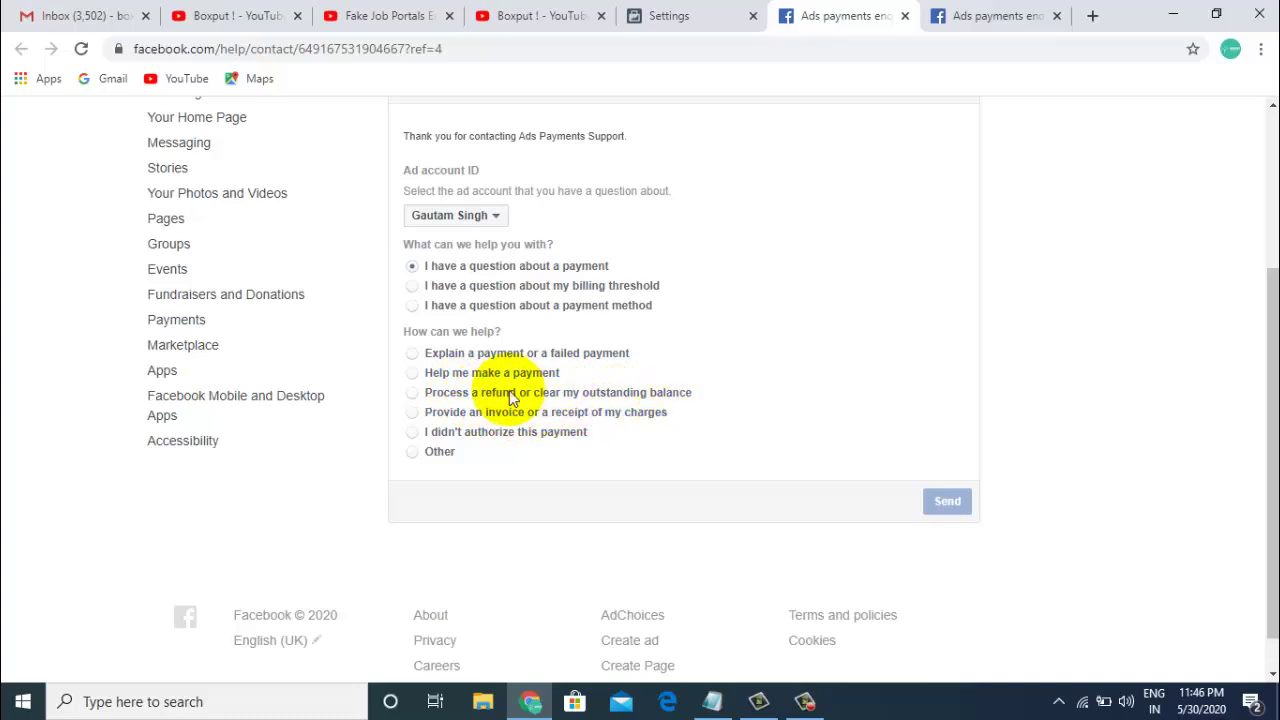
left_click(417, 395)
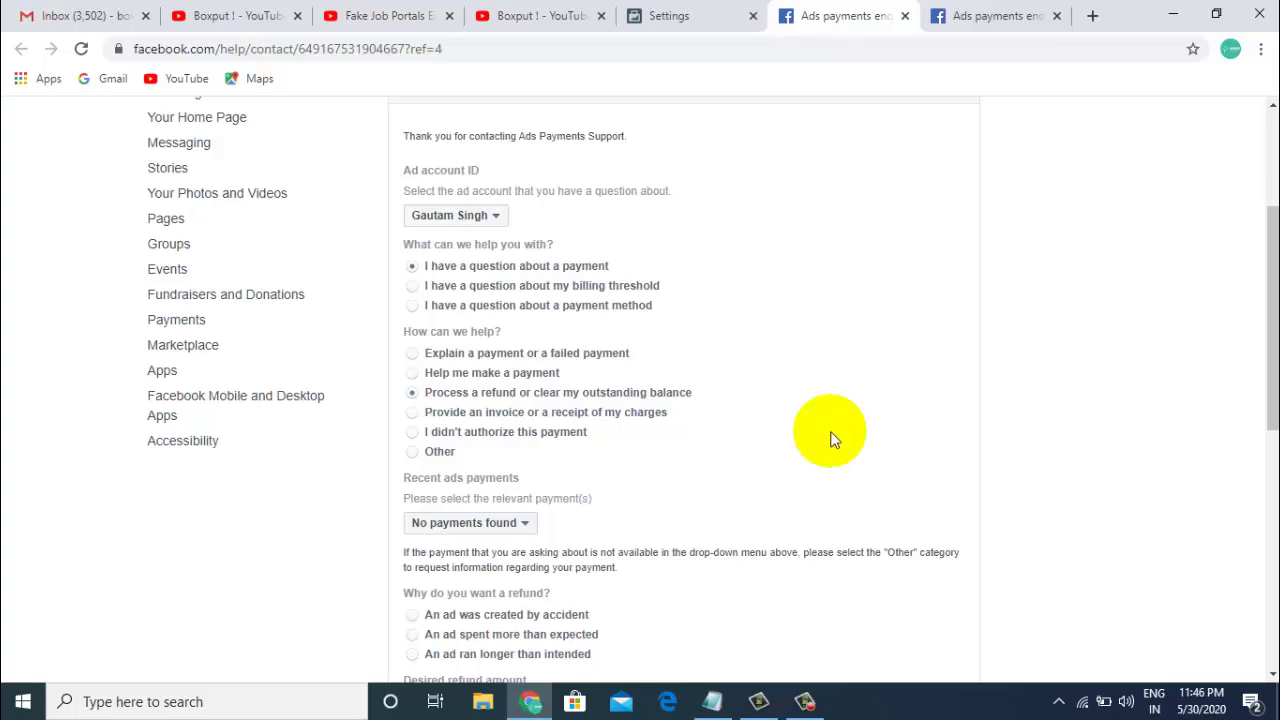
Check the recent ads payments list for a relevant payment
scroll(1276, 388, "down", 1)
left_click_drag(1276, 388, 1257, 451)
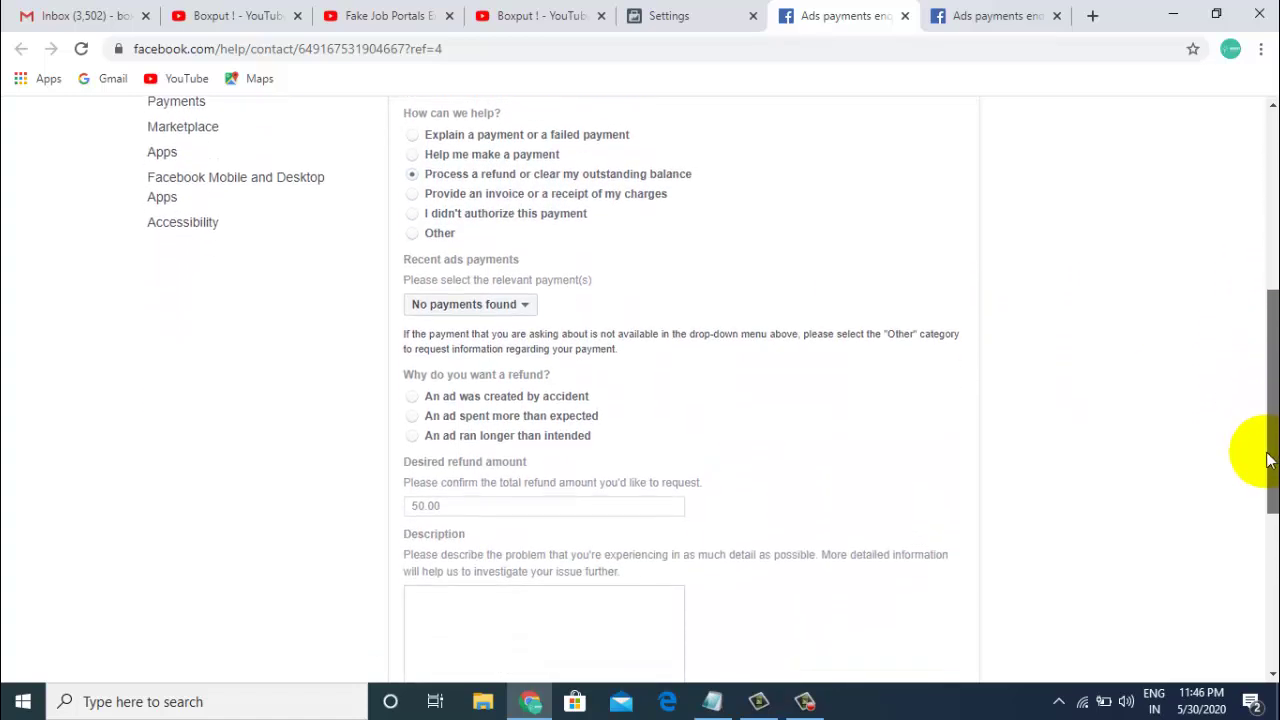
left_click(543, 304)
left_click(526, 306)
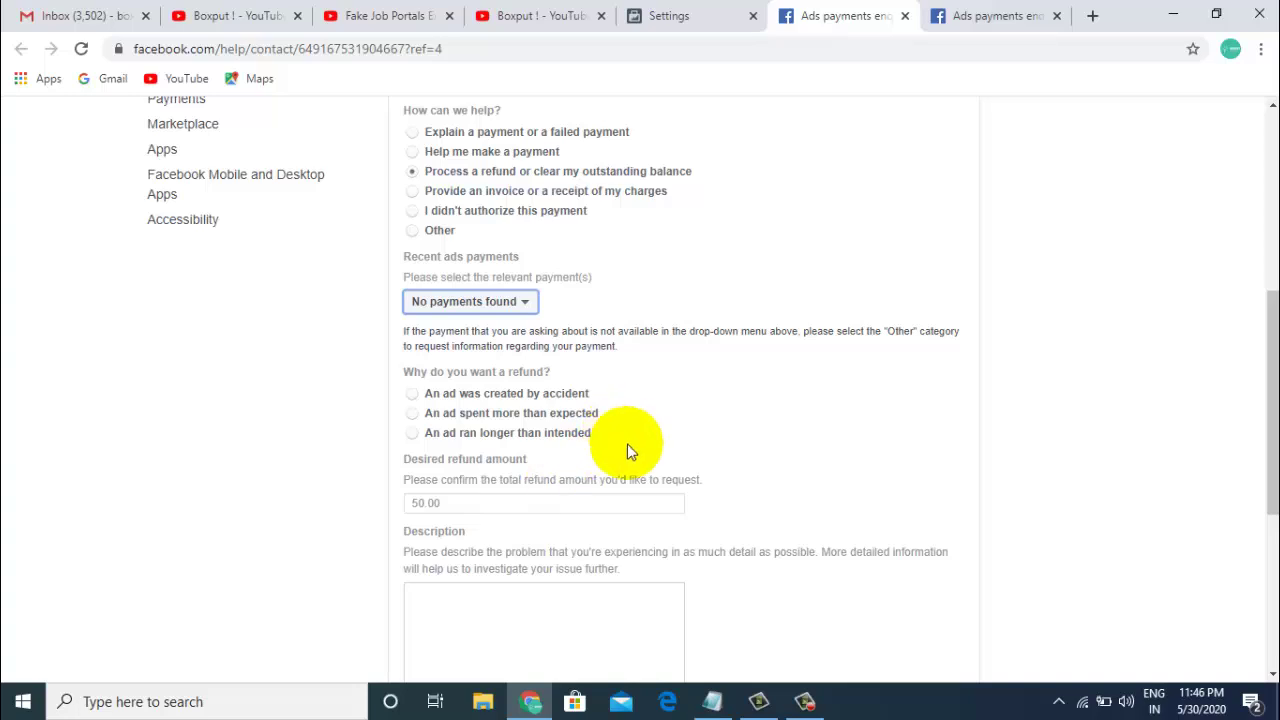
Try the available refund reasons and settle on "An ad was created by accident"
left_click(412, 395)
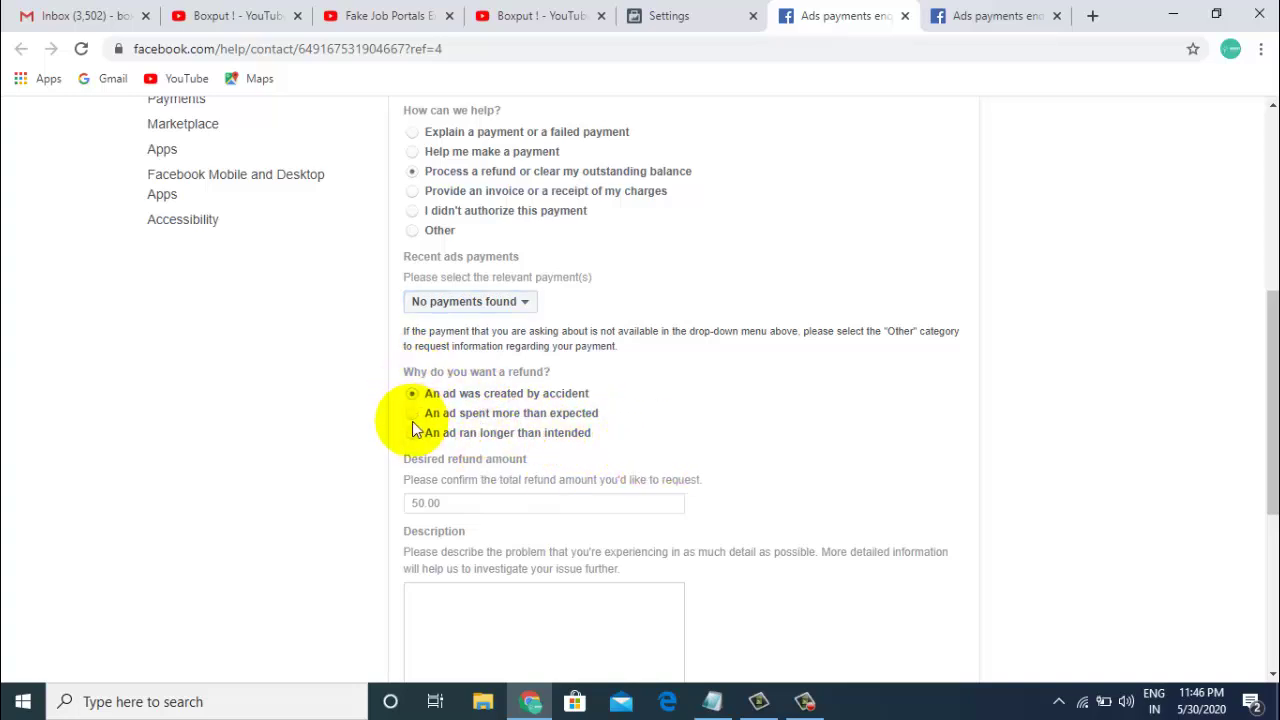
left_click(412, 414)
left_click(414, 434)
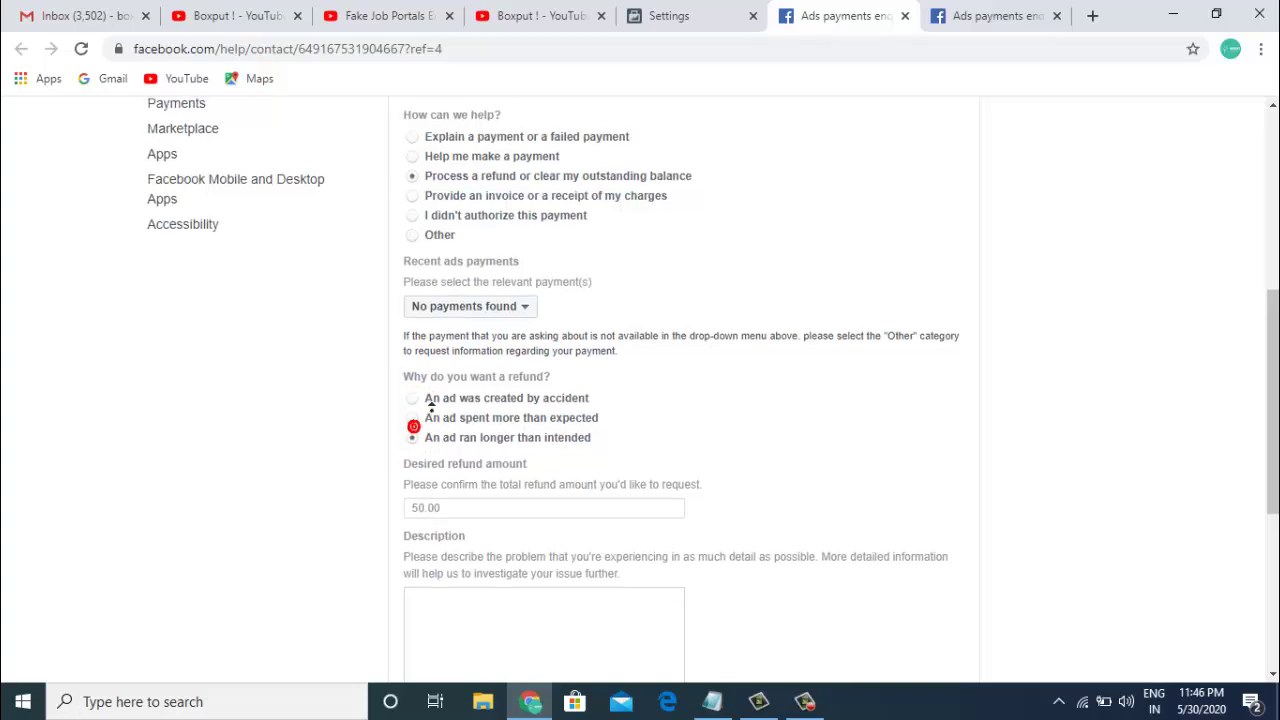
scroll(415, 440, "up", 1)
left_click(412, 442)
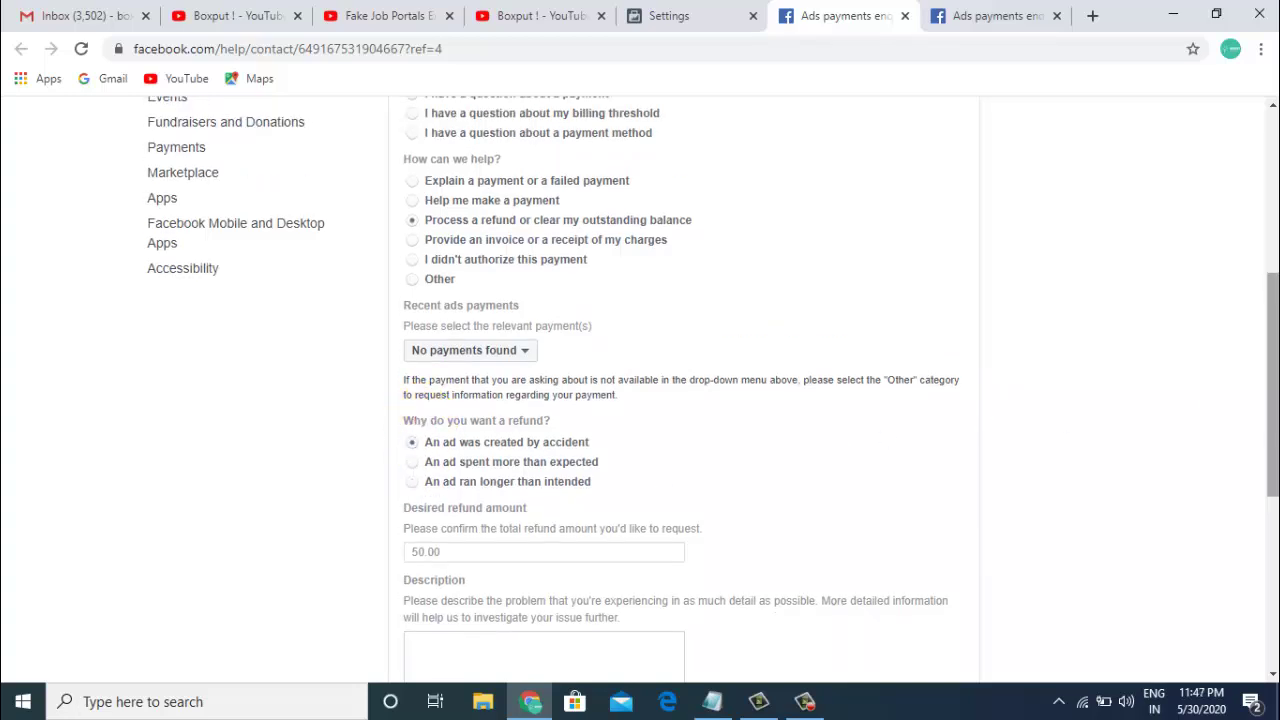
Set the desired refund amount to 6999
left_click_drag(1274, 425, 1275, 518)
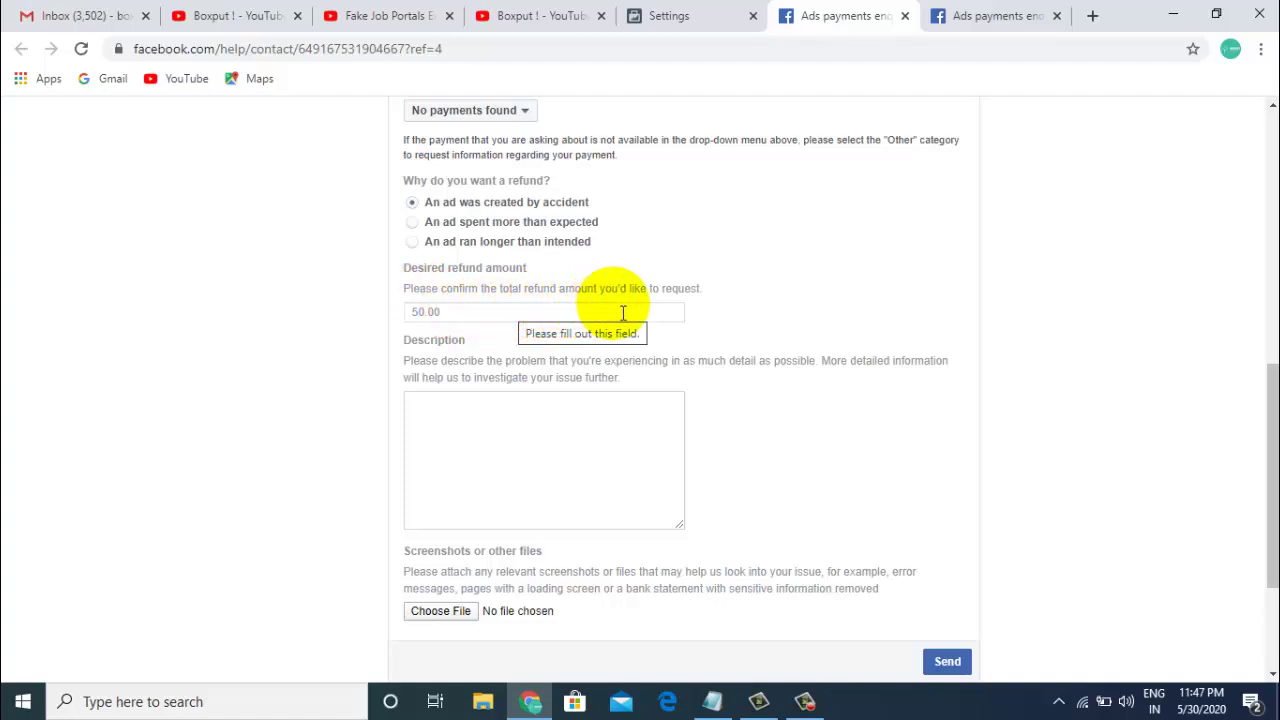
left_click(575, 311)
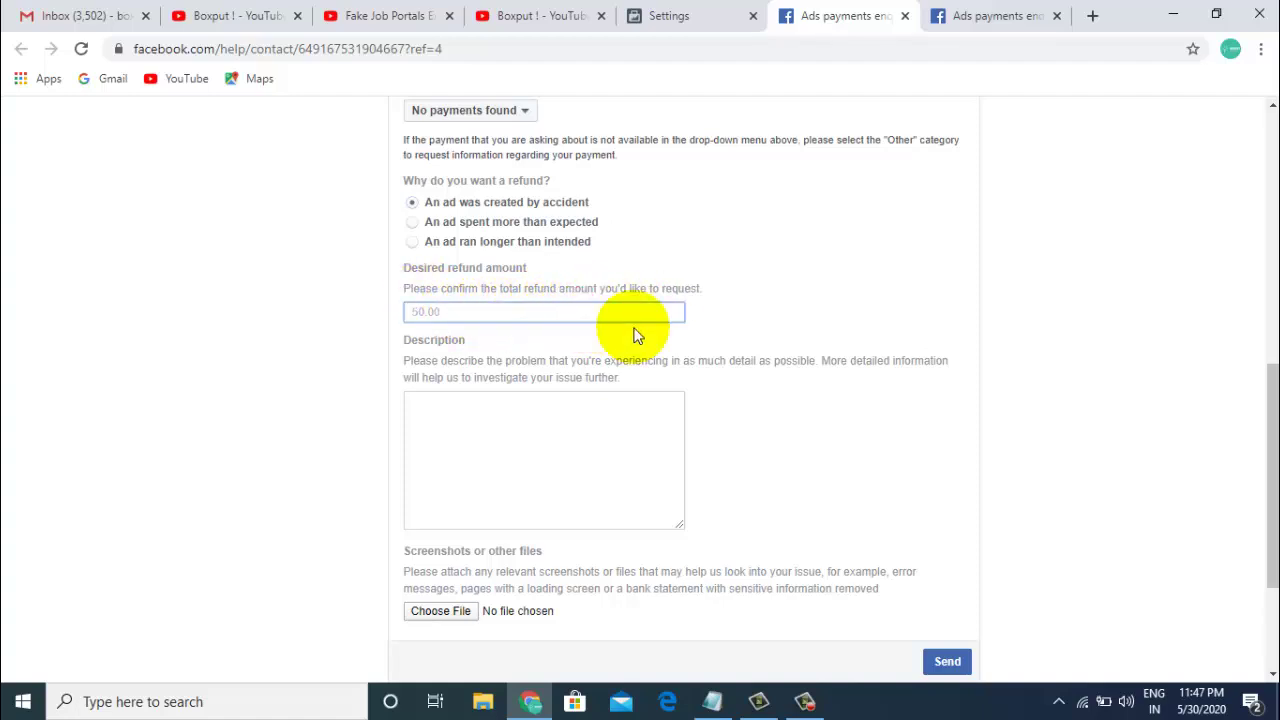
type("6999")
Copy the refund request from "Dear Facebook Team," through the payment details in Notepad into the enquiry form's description
left_click(537, 405)
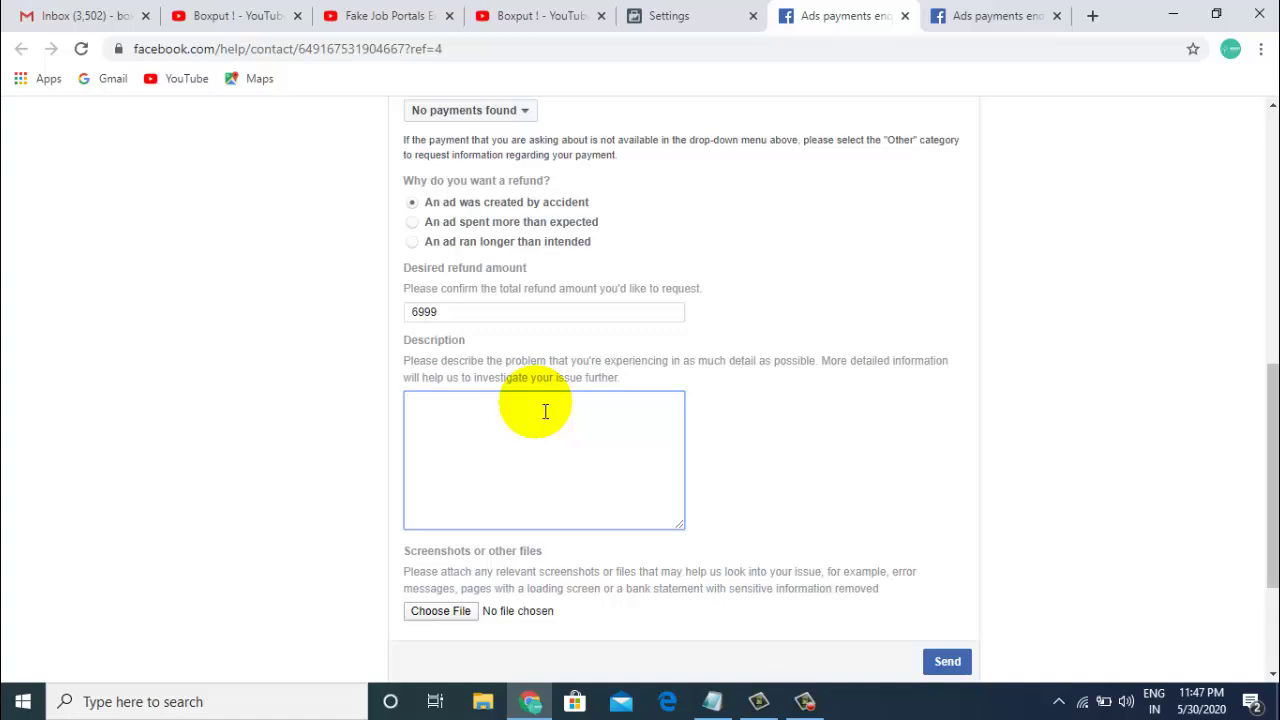
key("alt+Tab")
key("alt+Tab")
key("alt+Tab")
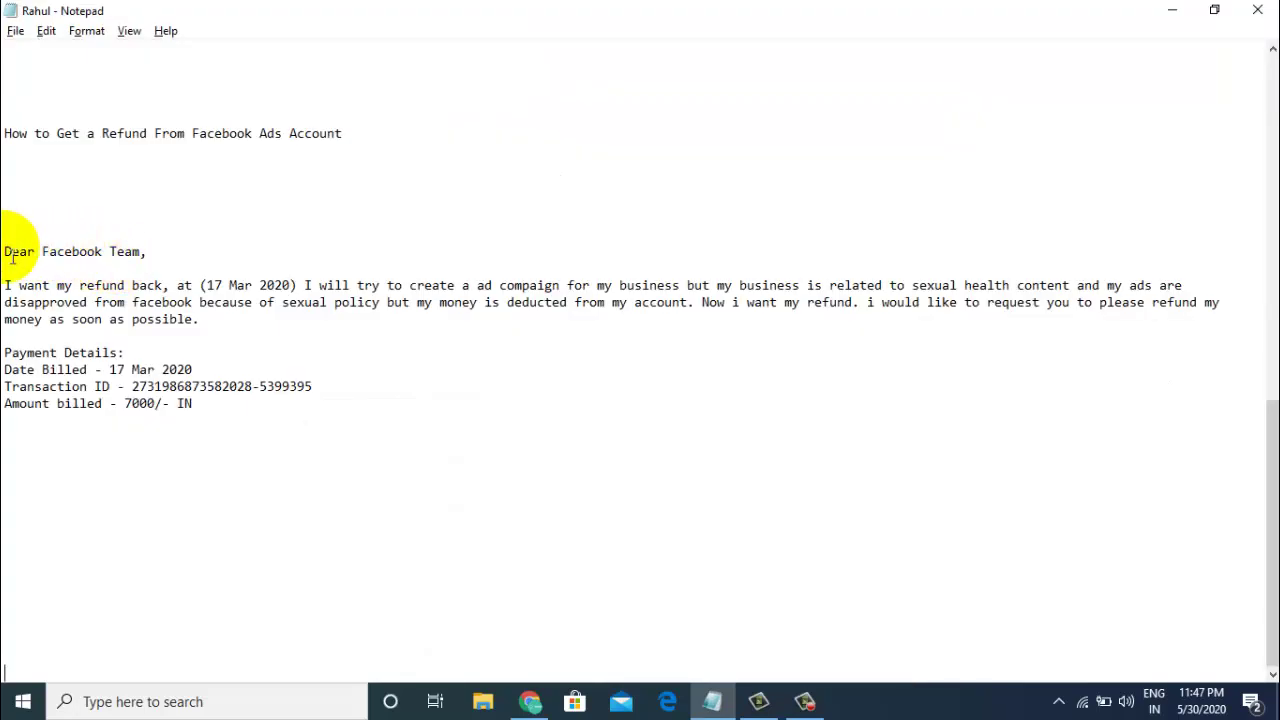
left_click_drag(12, 256, 221, 428)
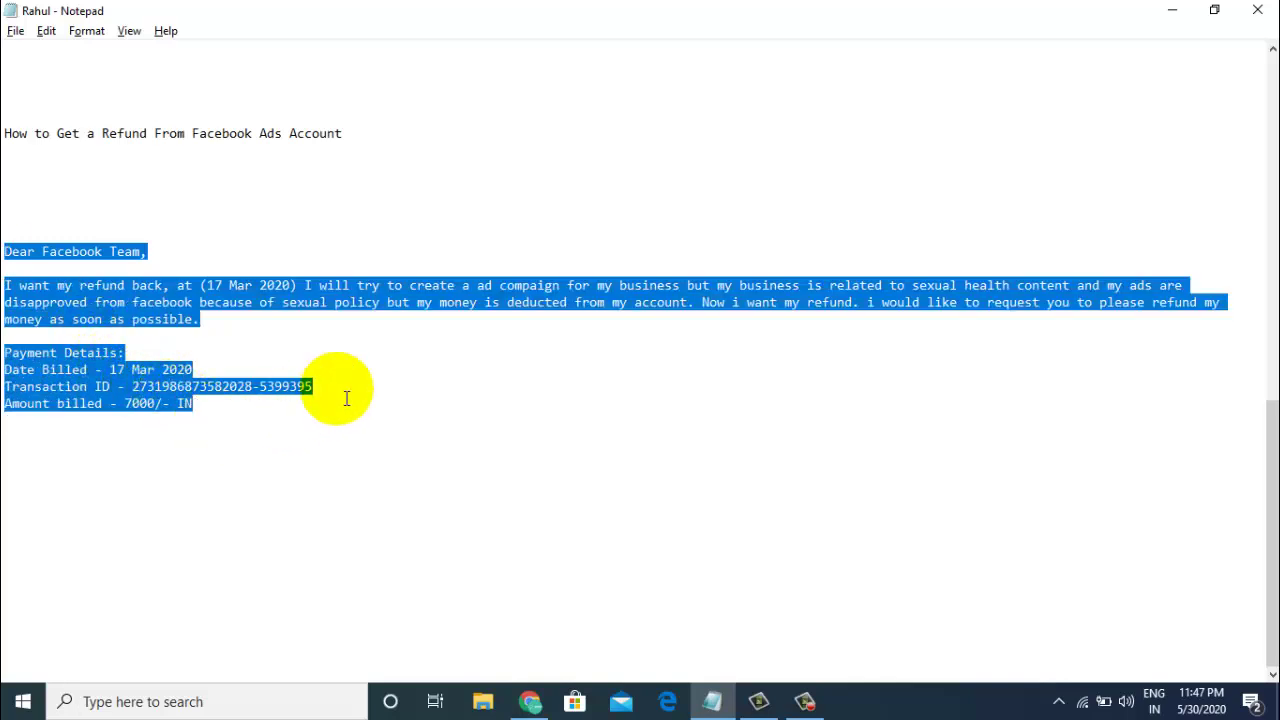
key("alt+Tab")
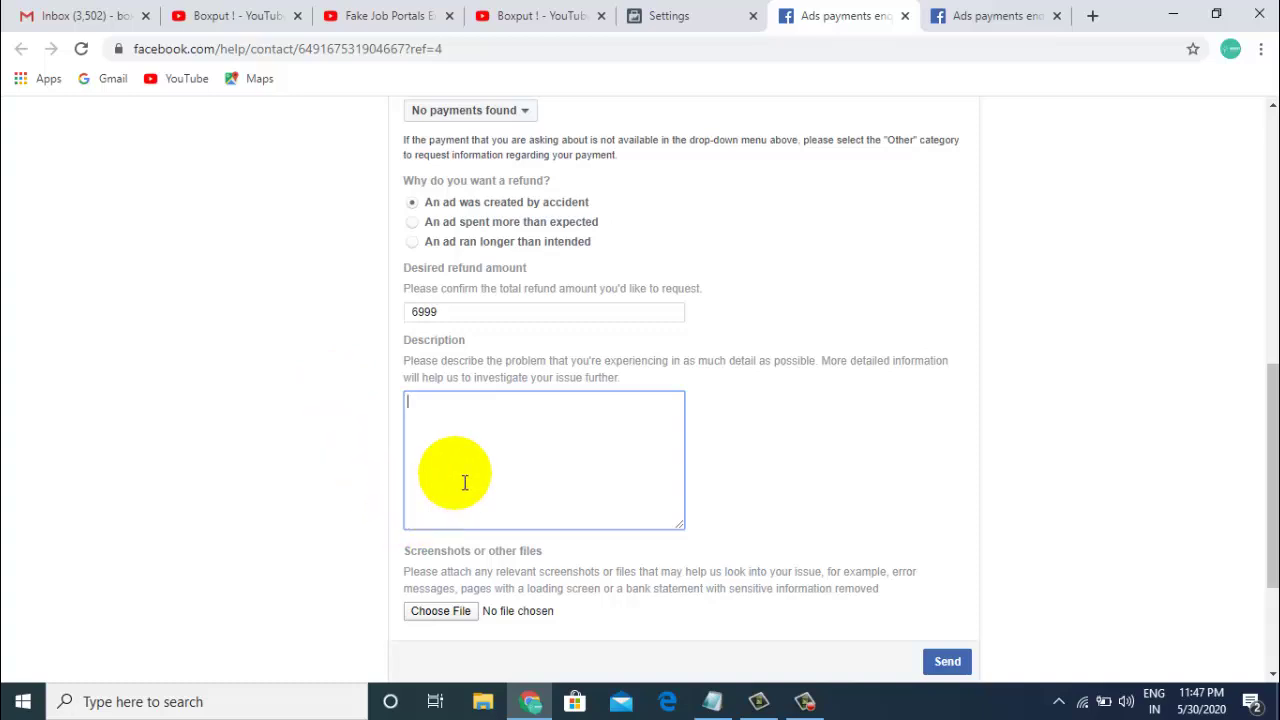
key("ctrl+v")
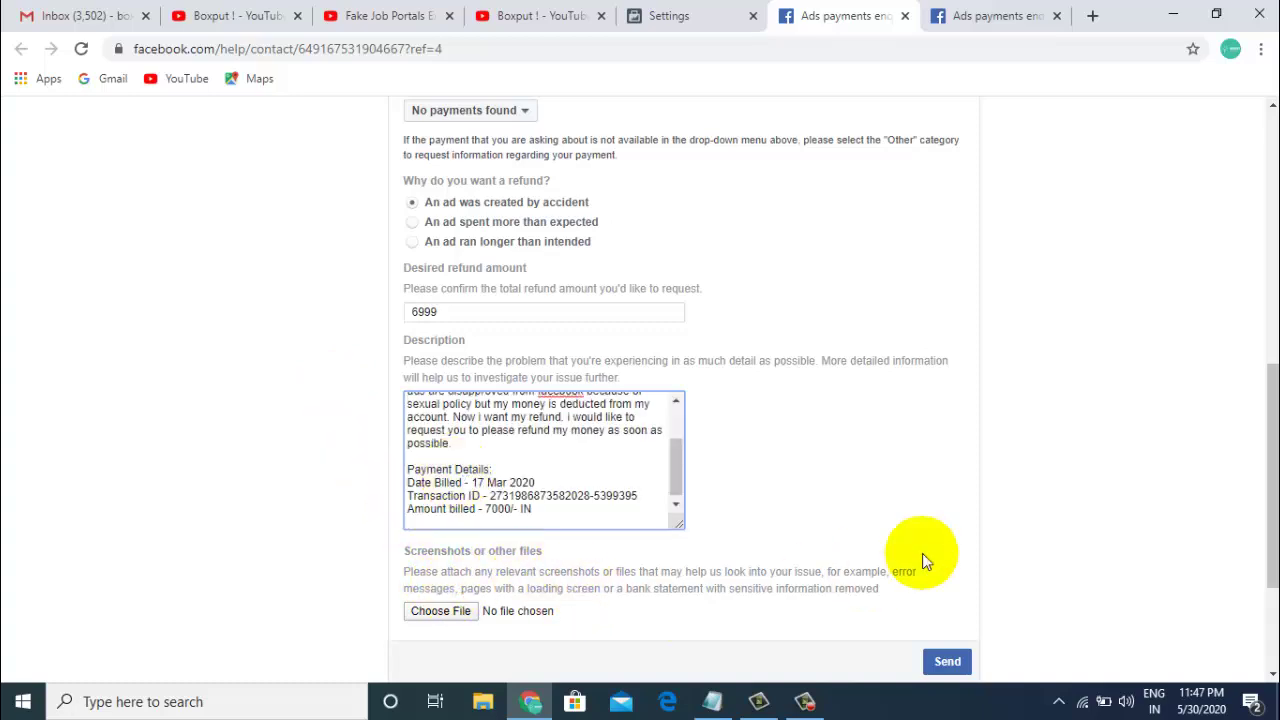
Recheck the available balance in the payment settings and try to submit the completed ads payments enquiry
scroll(1271, 417, "down", 1)
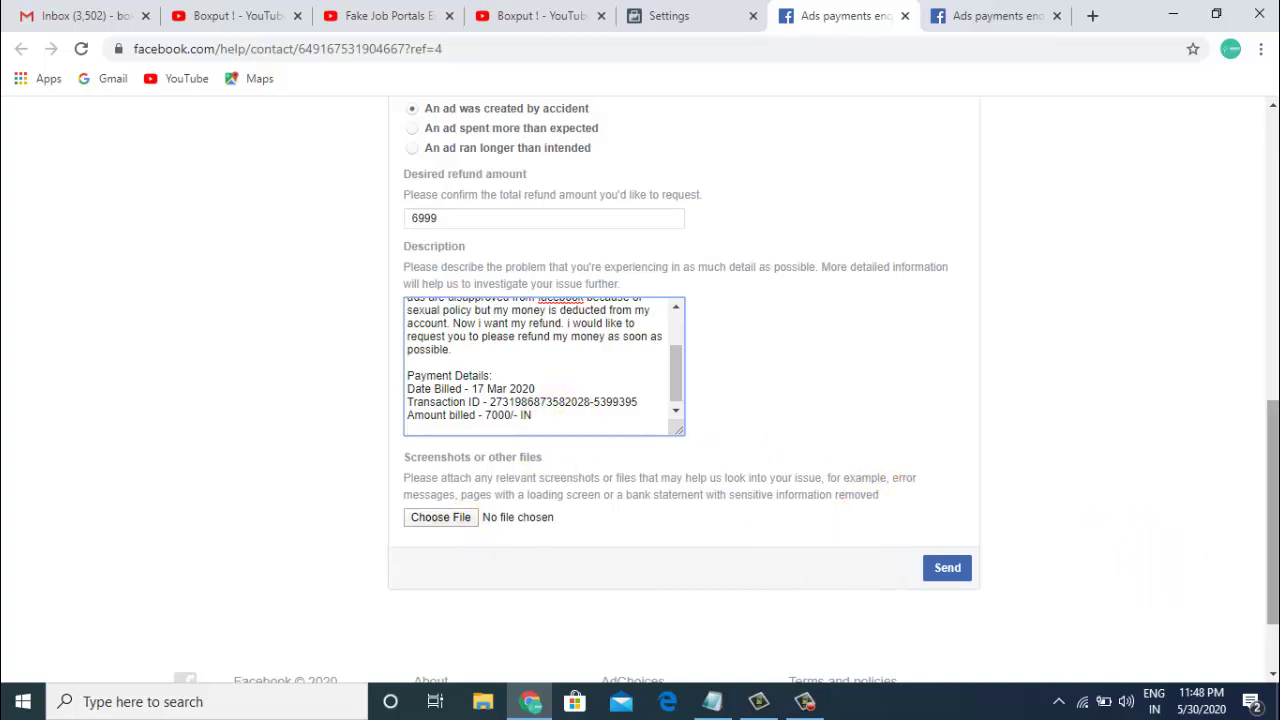
left_click_drag(1272, 510, 1272, 230)
key("ctrl+shift+Tab")
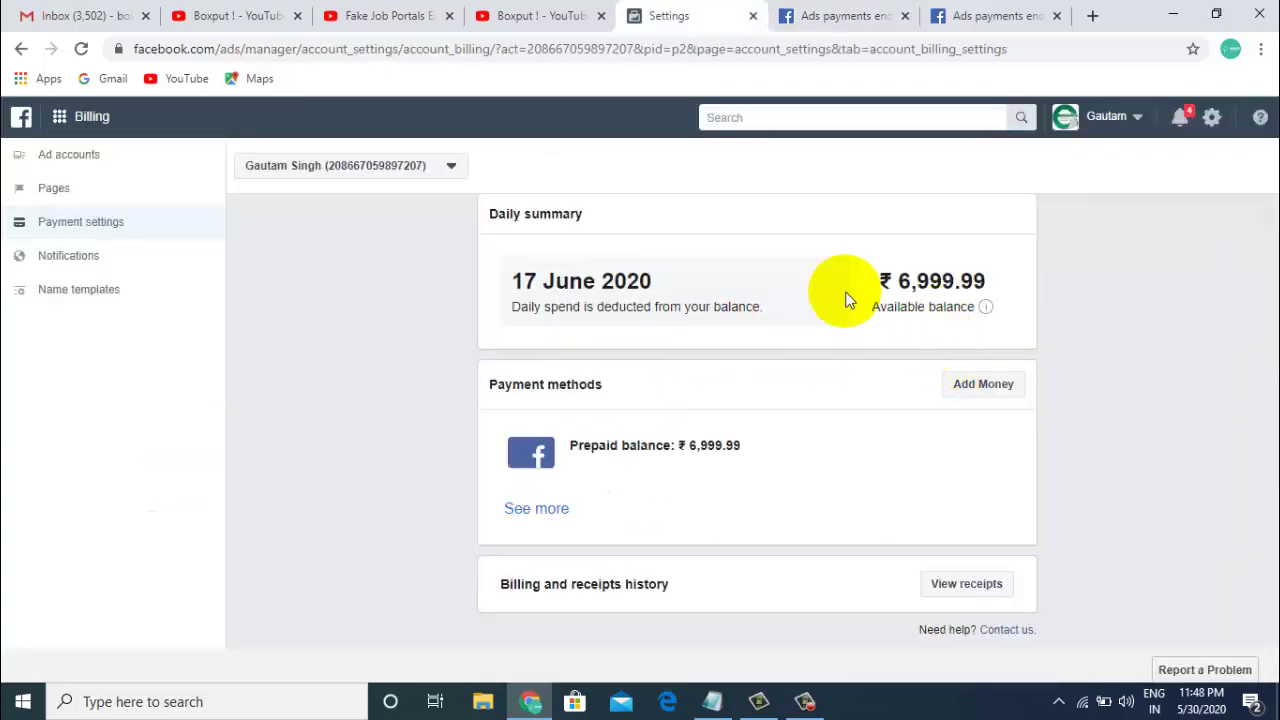
left_click(848, 14)
left_click_drag(1272, 290, 1272, 535)
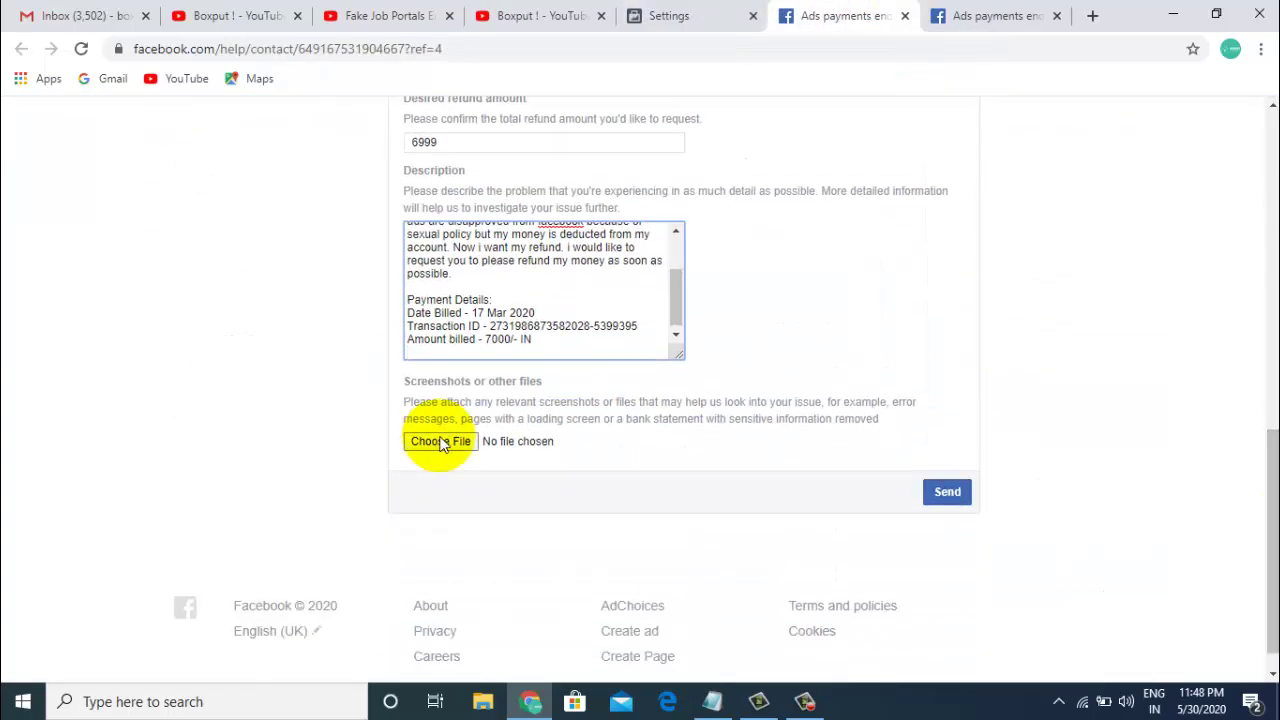
left_click(946, 495)
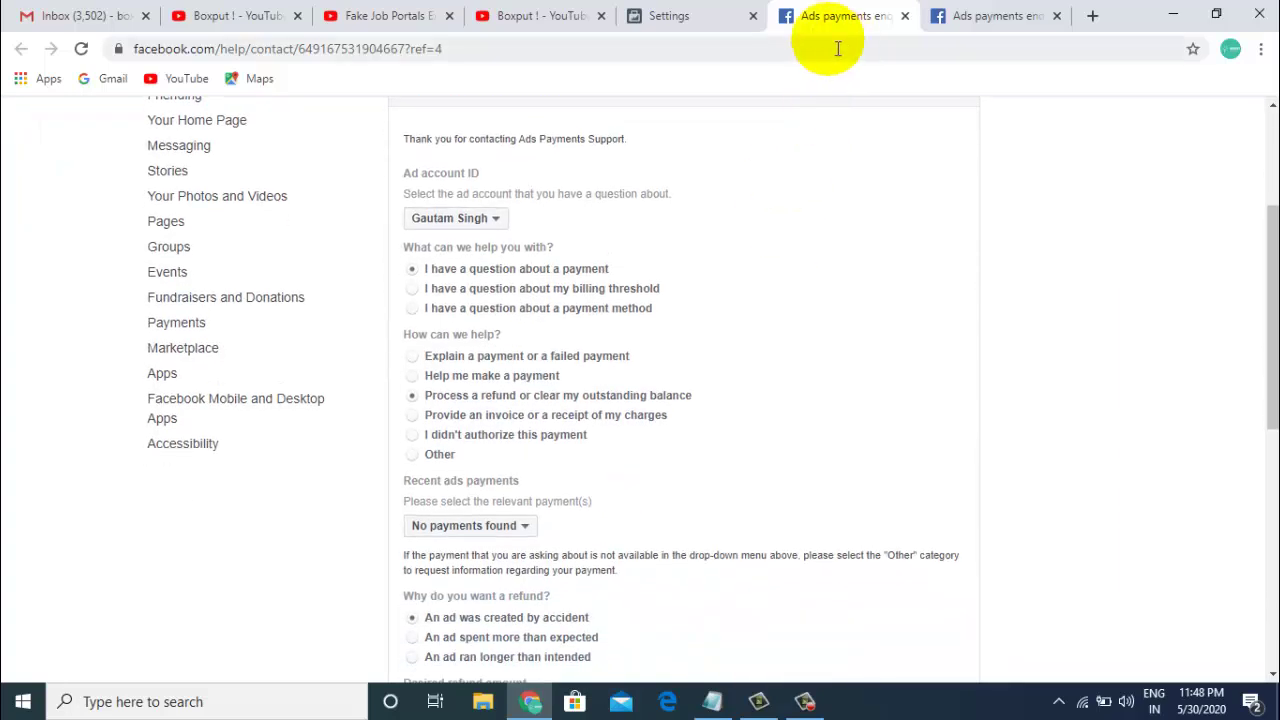
Compare the prepaid balance in the ad account's payment settings with the details in the filled ads payments enquiry form
left_click(735, 16)
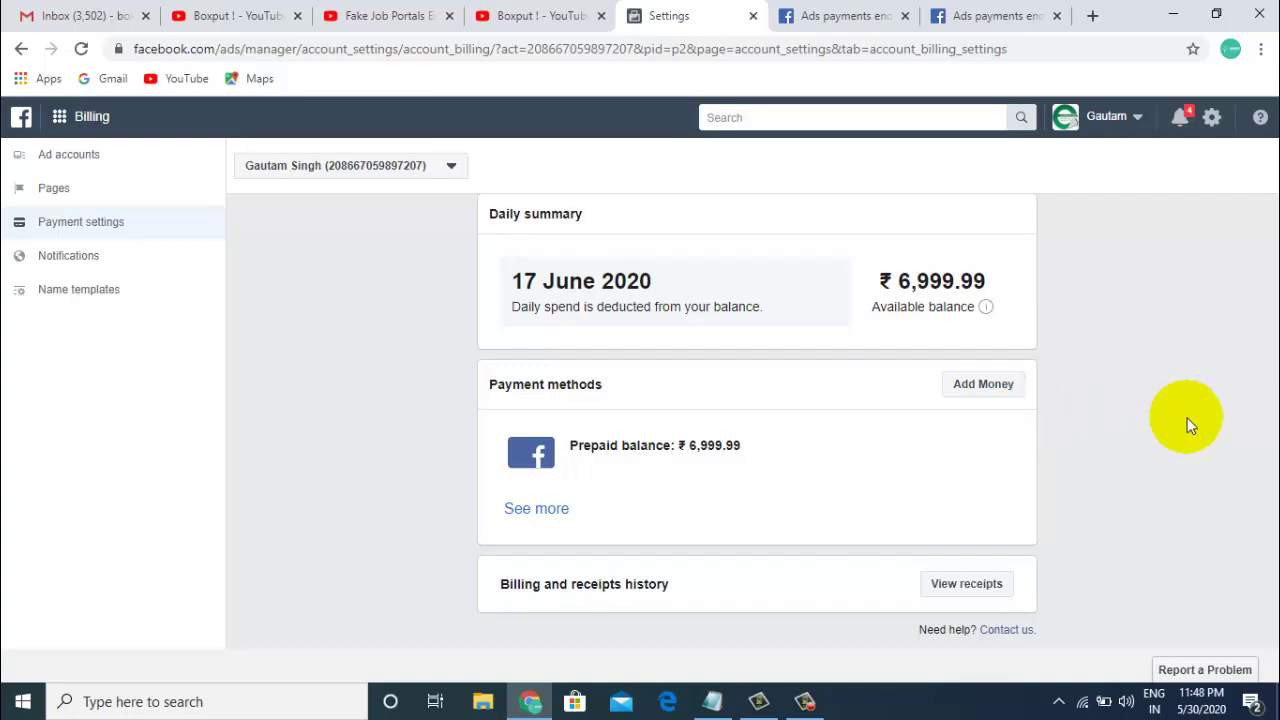
left_click(1000, 15)
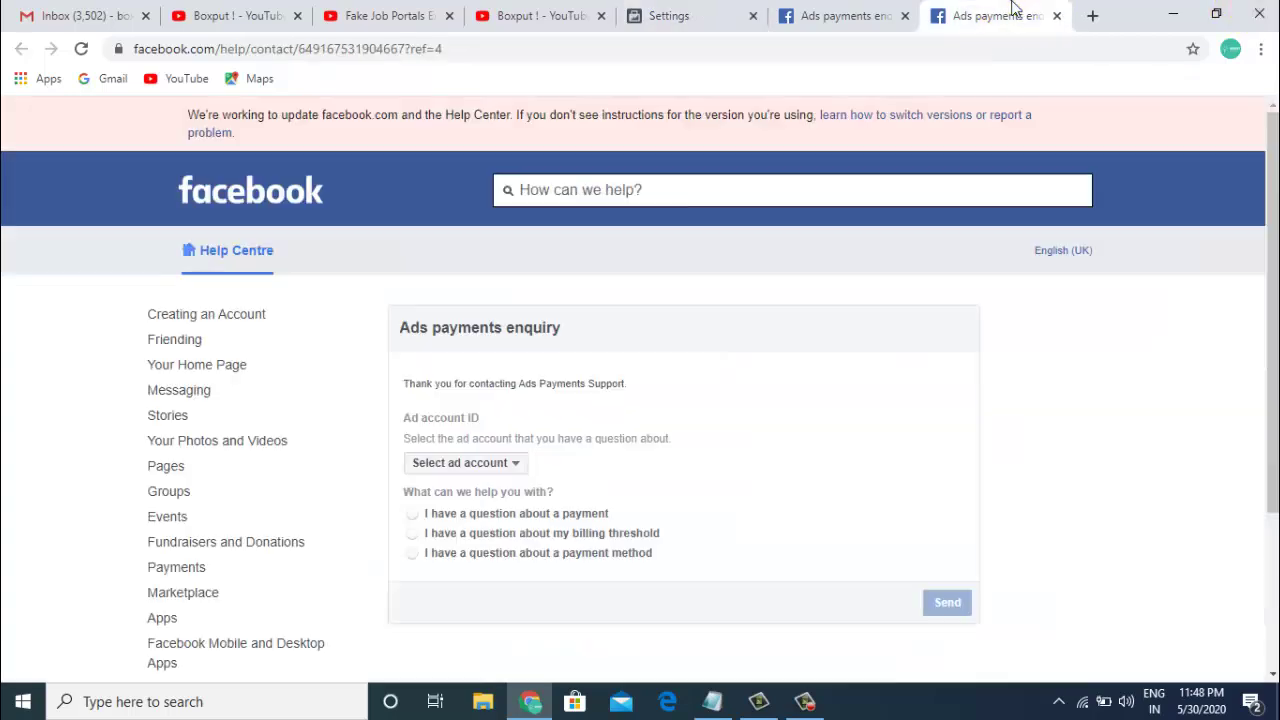
left_click(800, 15)
left_click(690, 16)
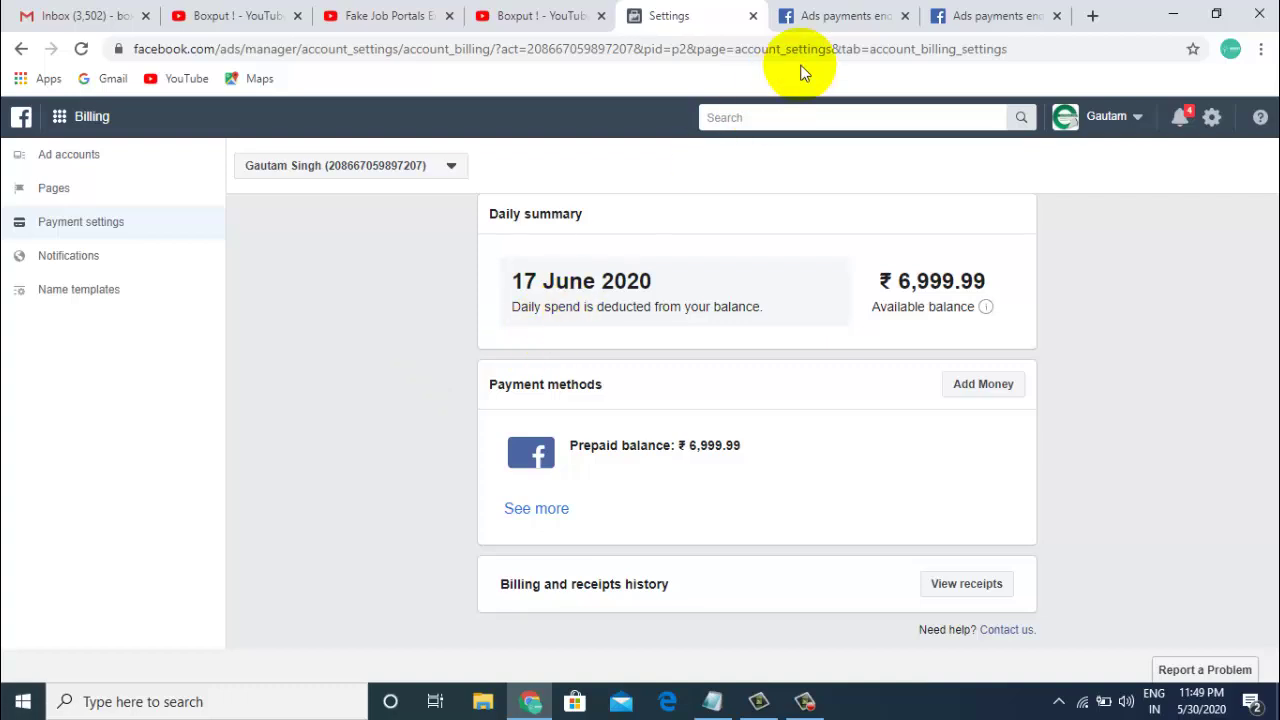
left_click(856, 12)
left_click(852, 415)
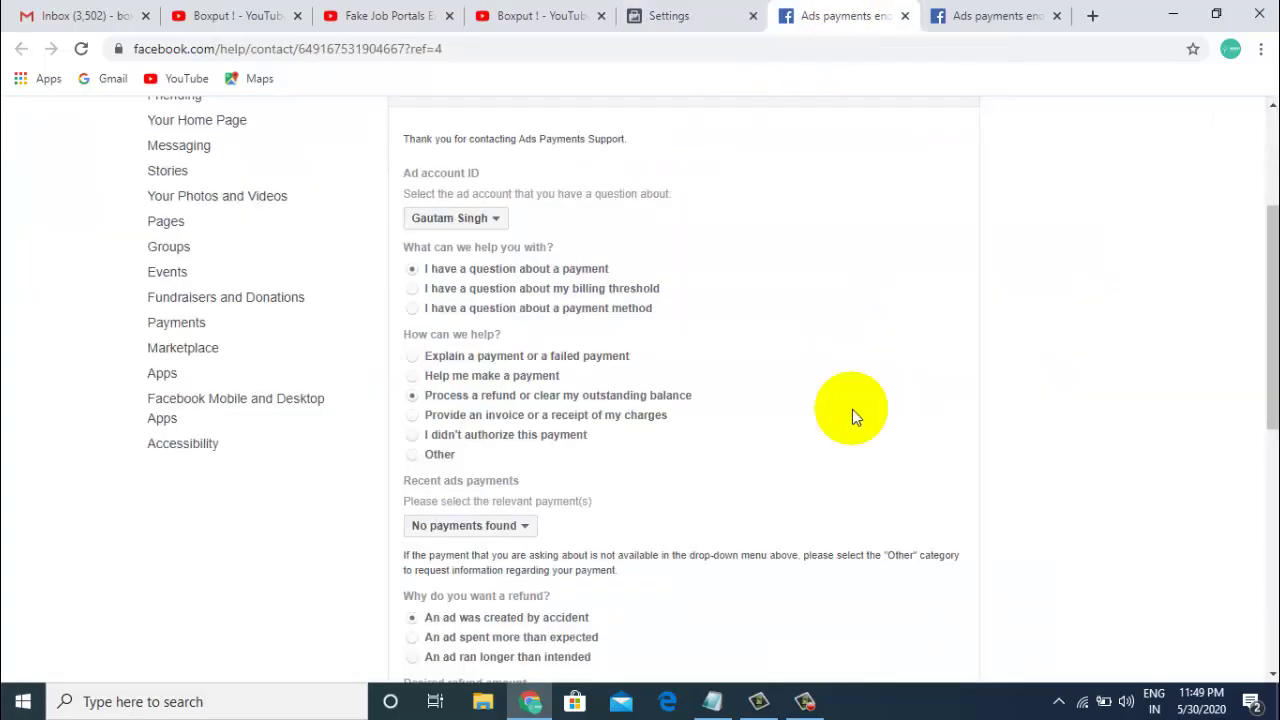
left_click(716, 14)
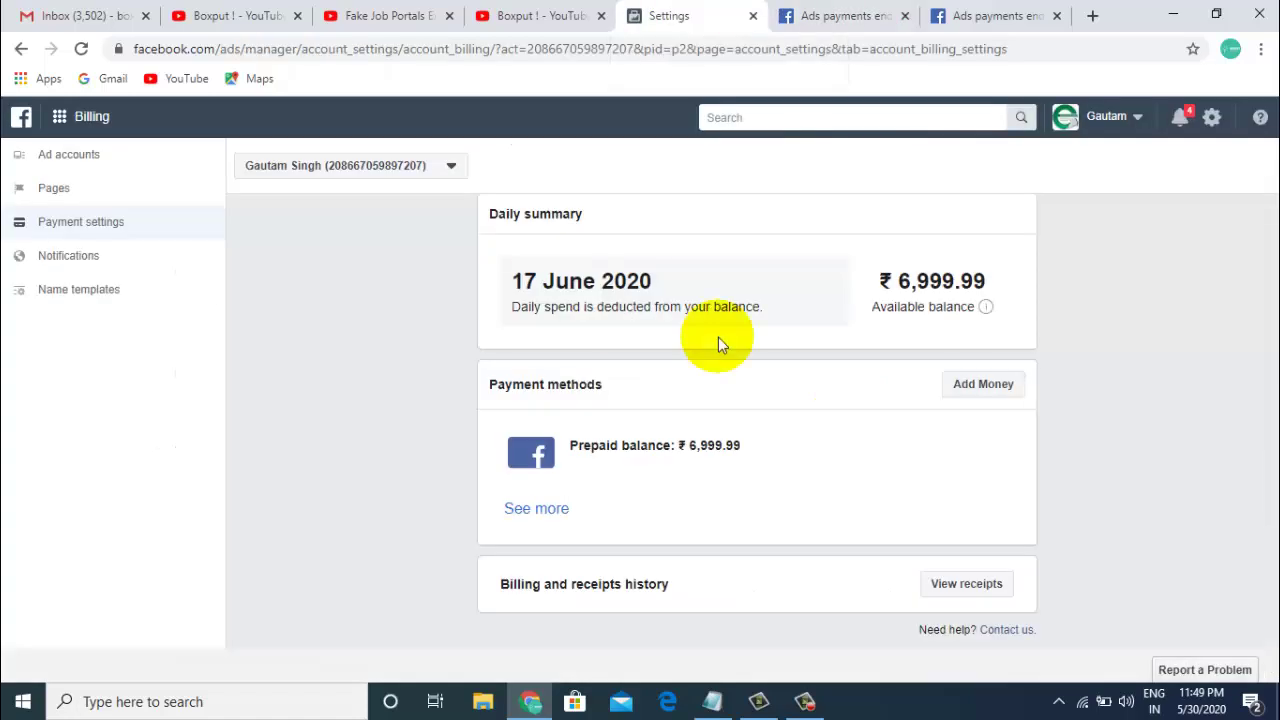
Switch to the Boxput YouTube channel's playlists page
left_click(510, 14)
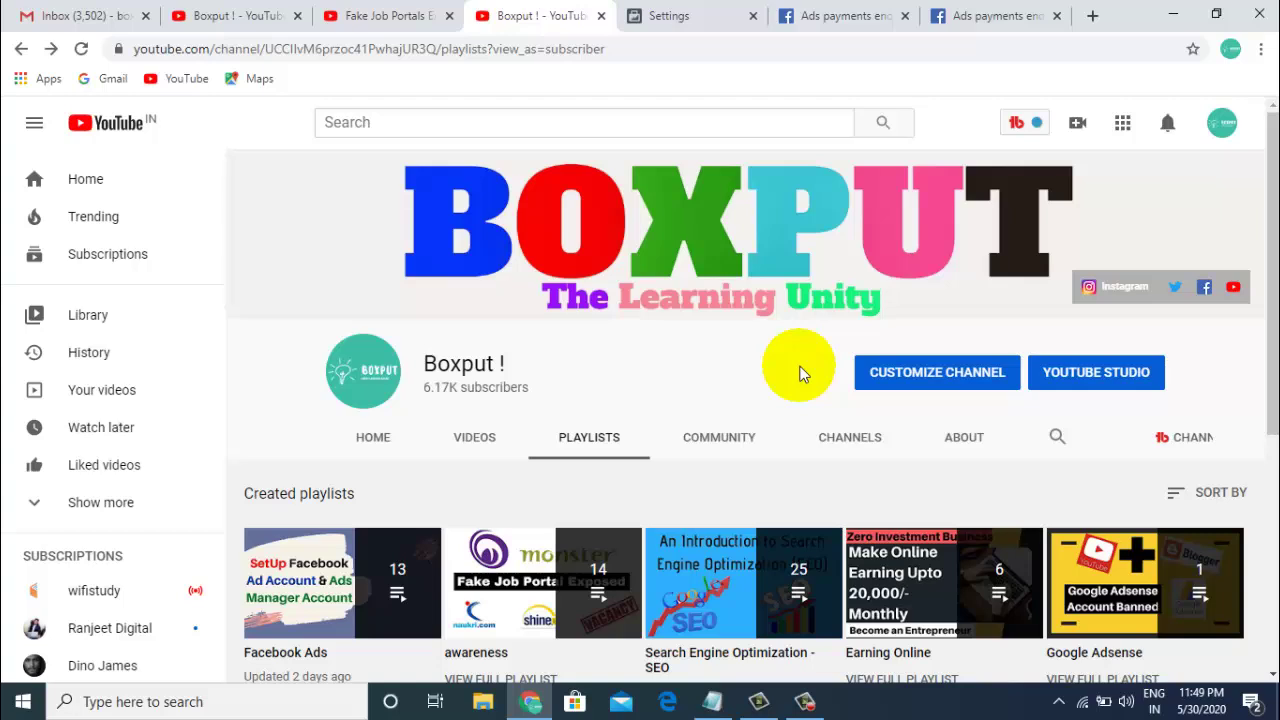